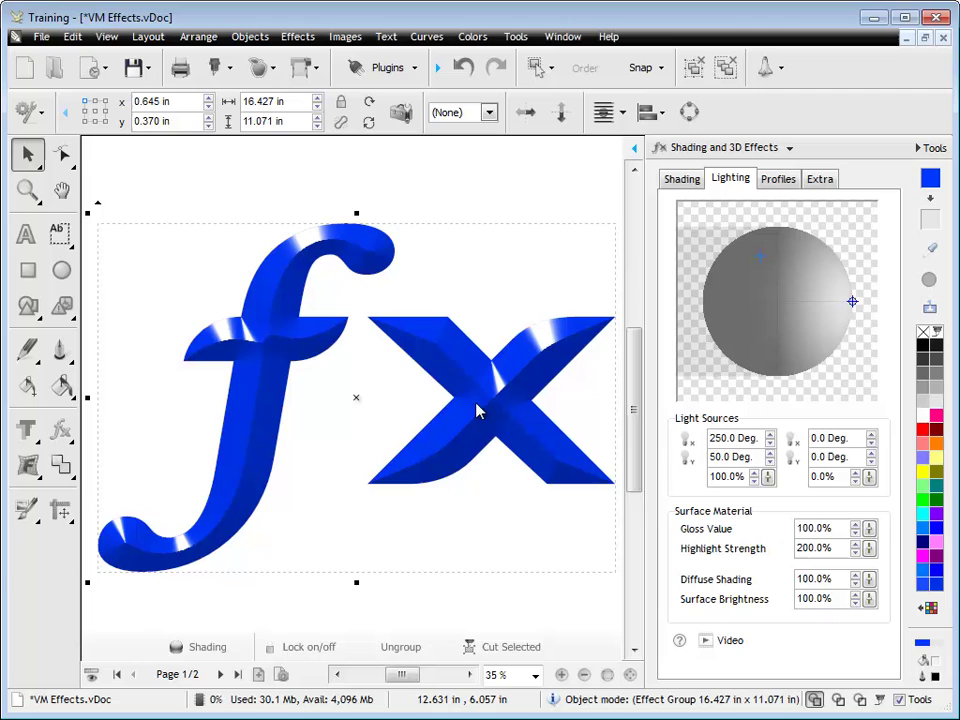
- Browse the Prismatic effect presets, dismiss them without choosing one, and reselect the fx text
left_click(60, 429)
left_click(294, 626)
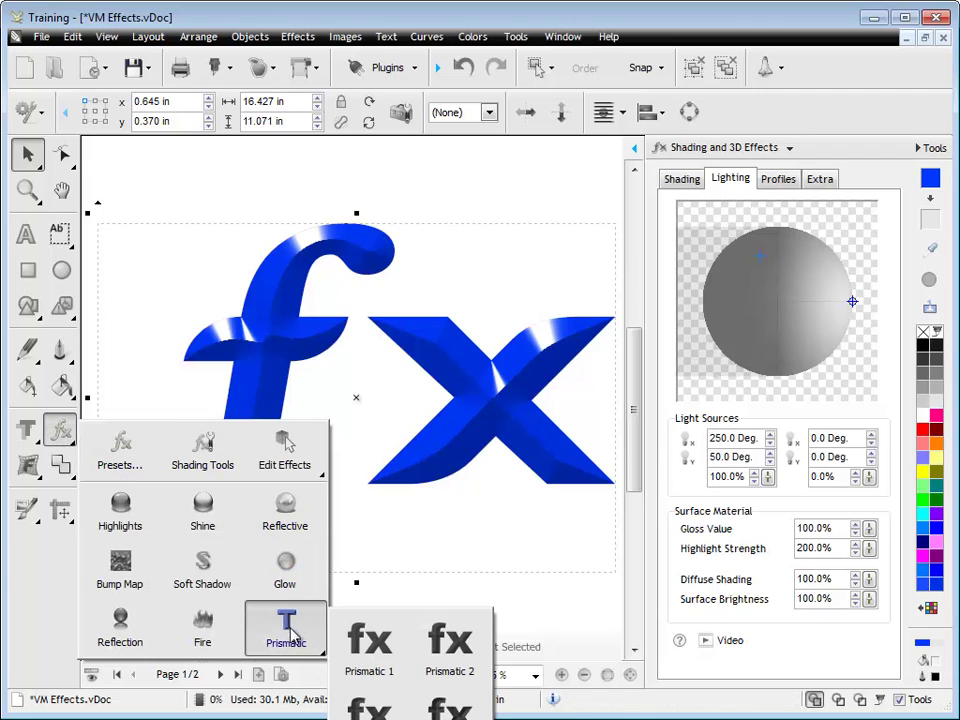
left_click(450, 225)
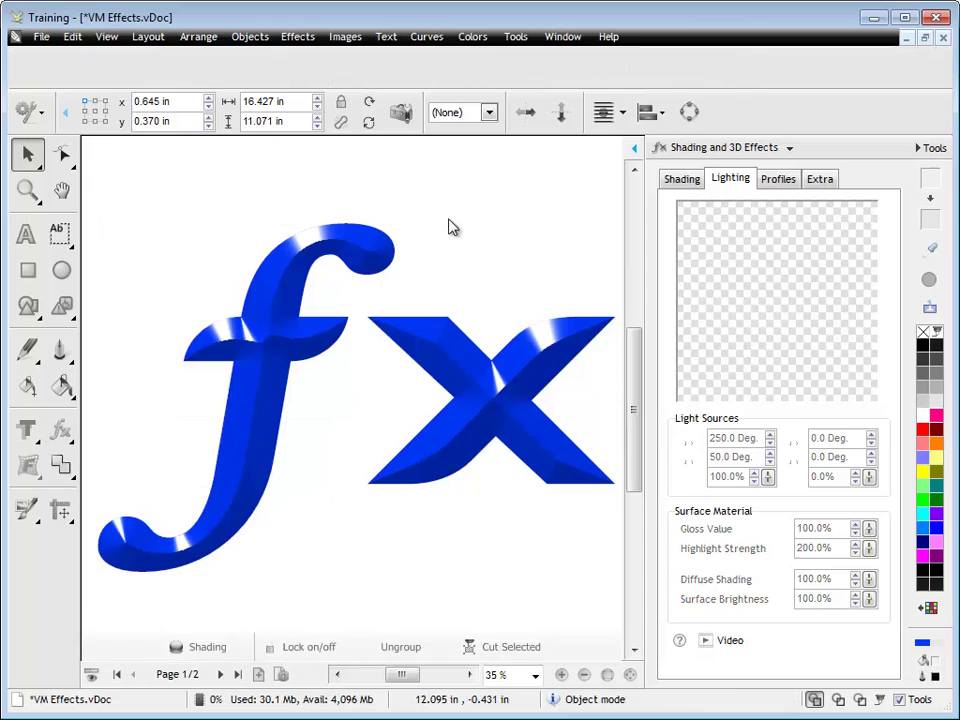
left_click(438, 350)
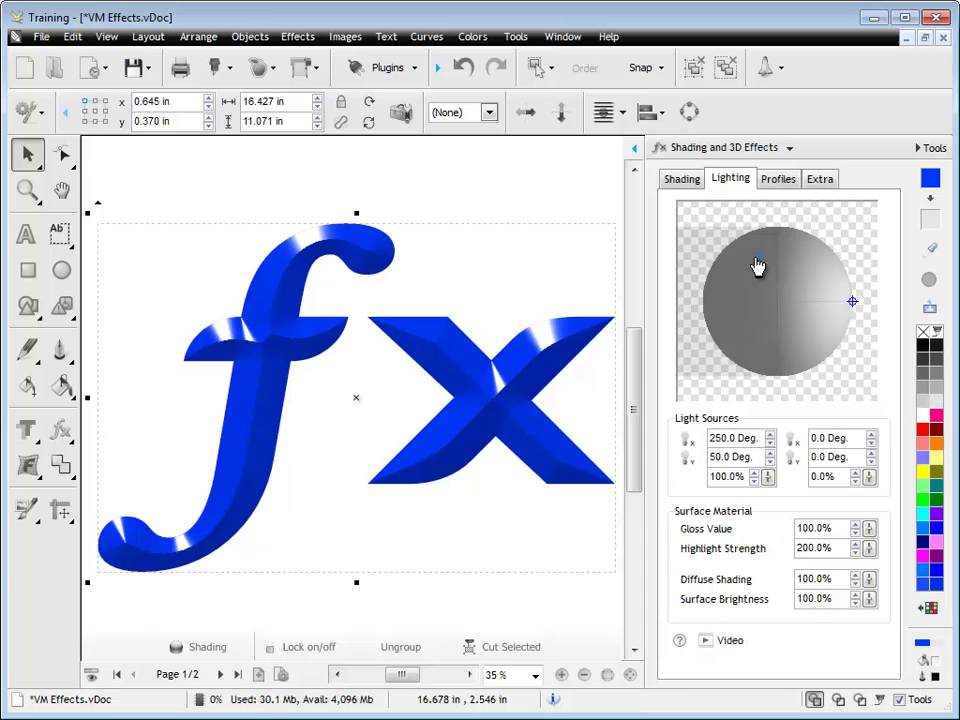
- Swing the first light around to the upper left, ending at 226.7° and 54.3°
left_click(772, 436)
left_click(772, 436)
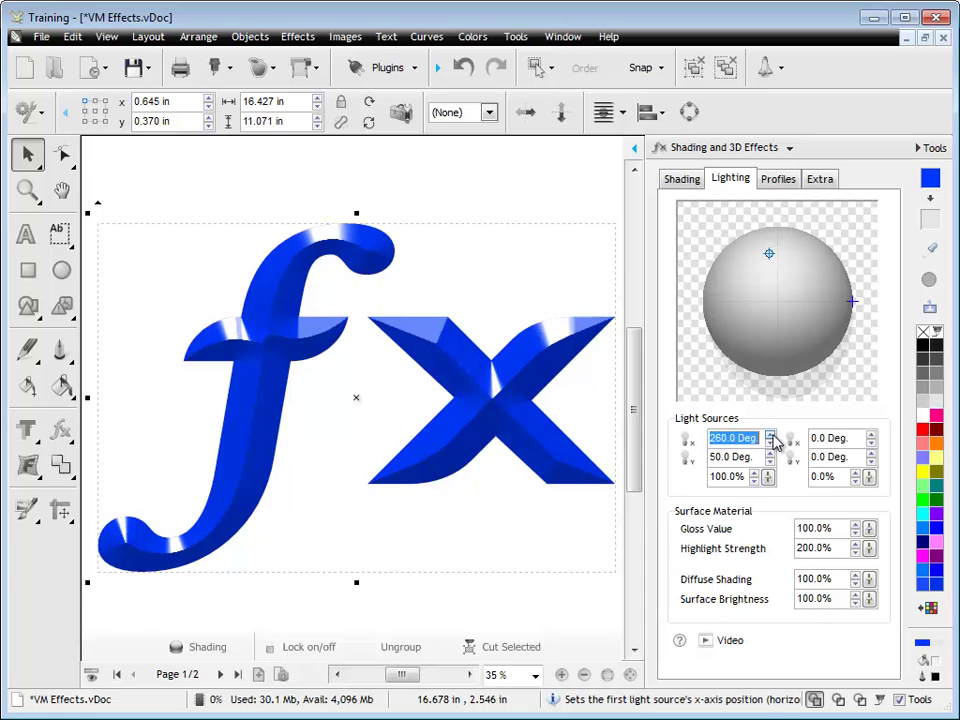
left_click(772, 436)
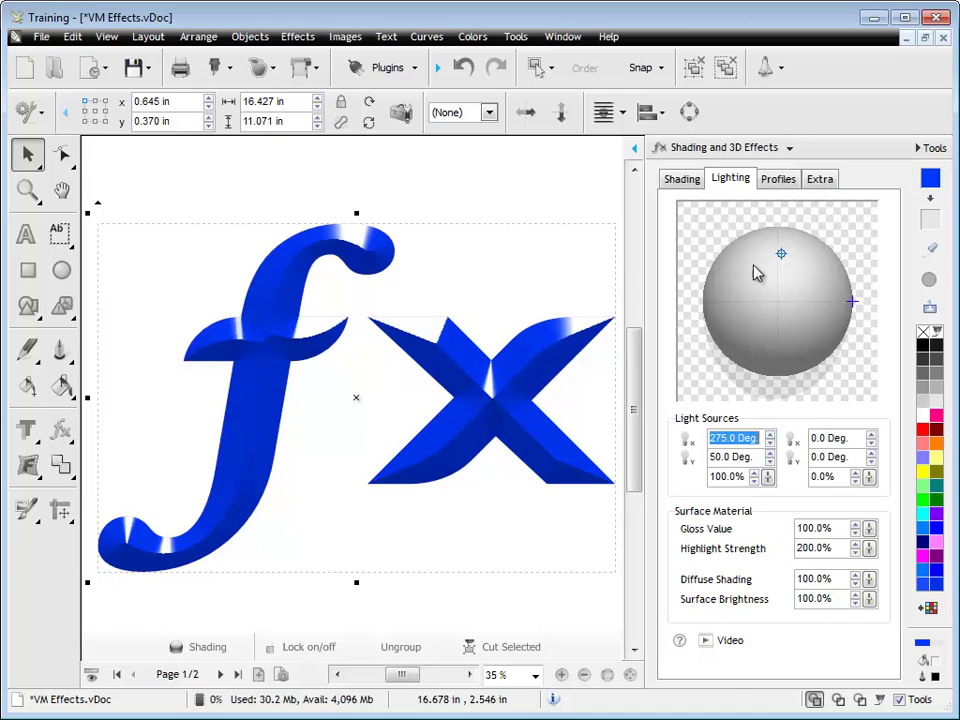
left_click(770, 437)
left_click(770, 437)
left_click(770, 437)
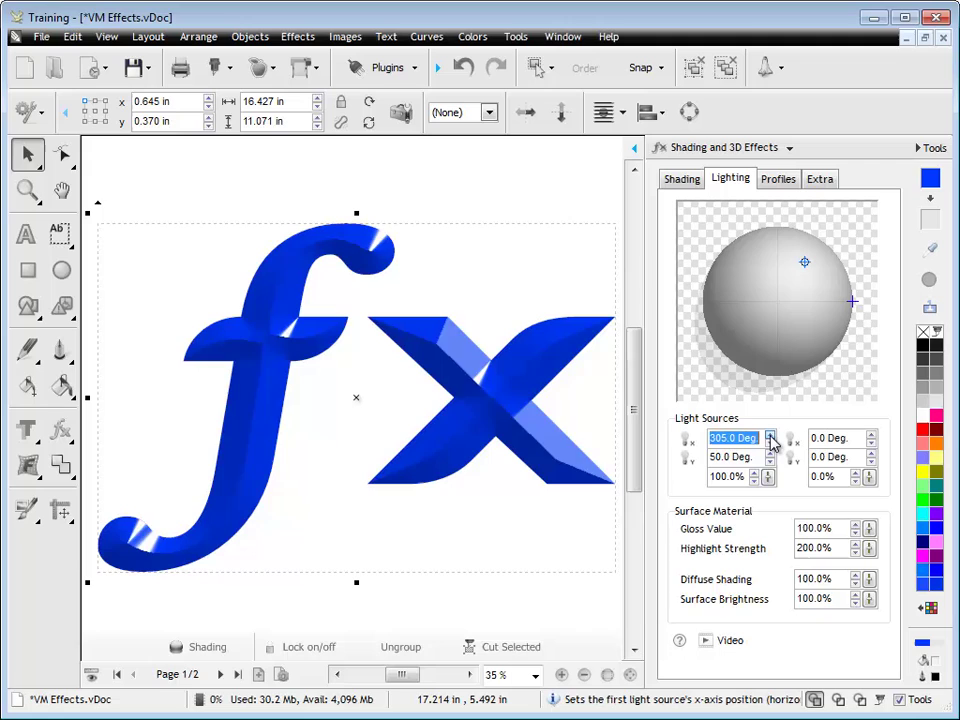
left_click(770, 437)
left_click(770, 437)
left_click(770, 437)
left_click(770, 437)
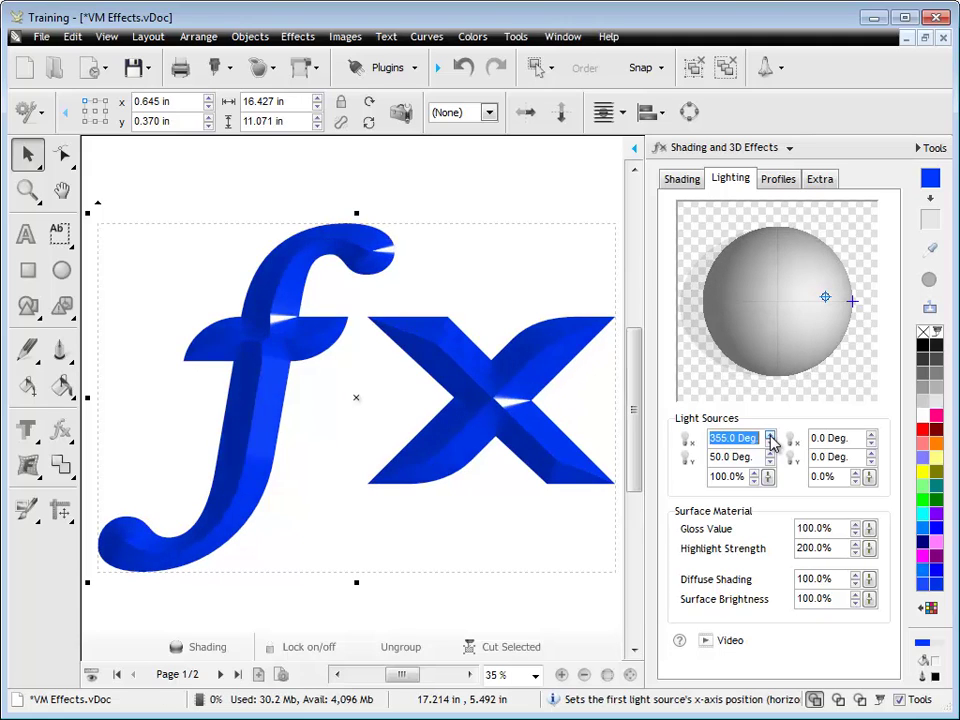
left_click(770, 437)
left_click(770, 437)
left_click(770, 437)
left_click(770, 437)
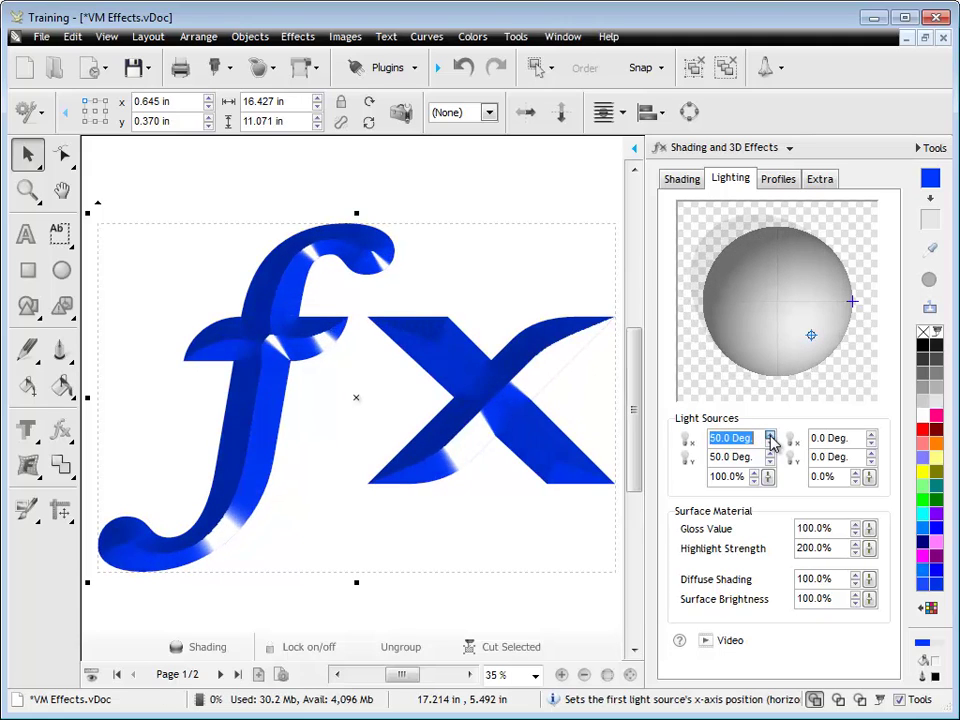
left_click(770, 437)
left_click(770, 437)
left_click(770, 437)
left_click(770, 437)
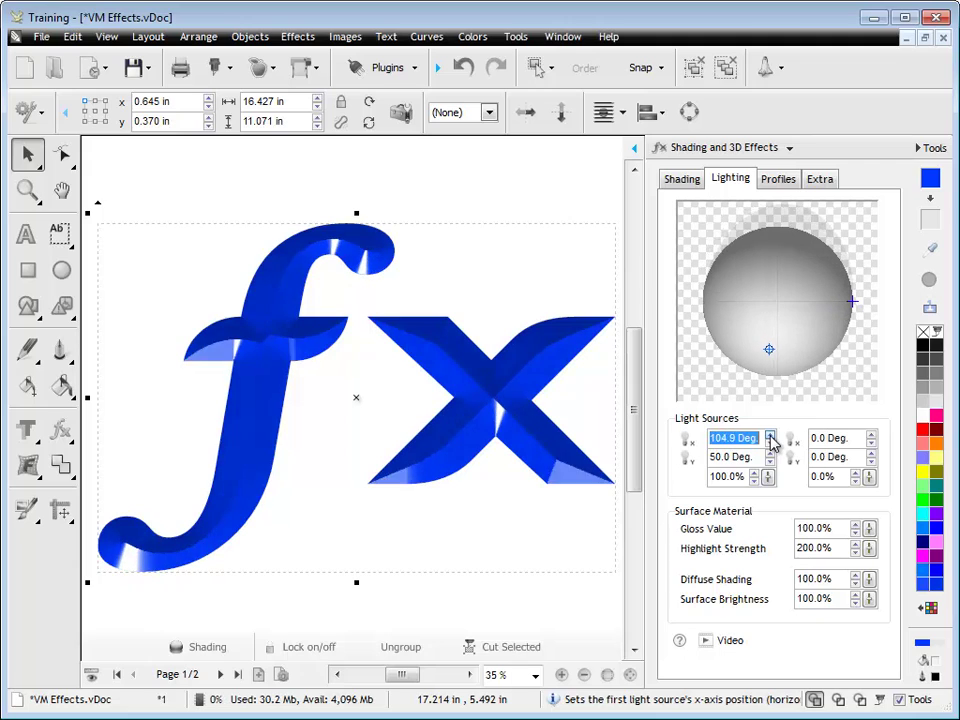
left_click(770, 437)
left_click(770, 437)
left_click(770, 437)
left_click(770, 437)
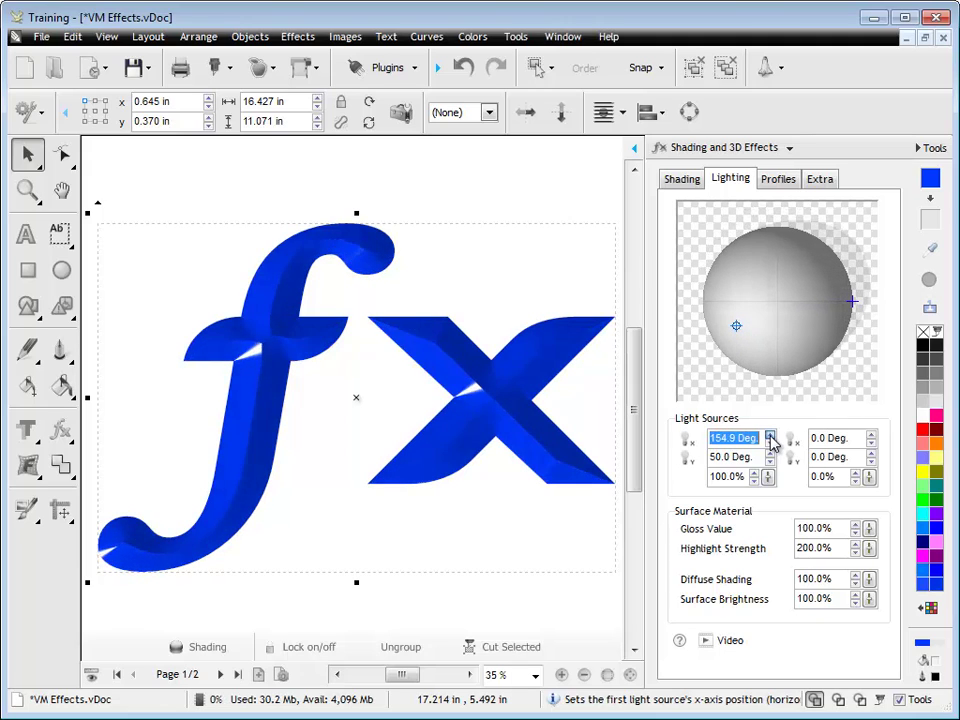
left_click(770, 437)
left_click(770, 437)
left_click(770, 437)
left_click(770, 437)
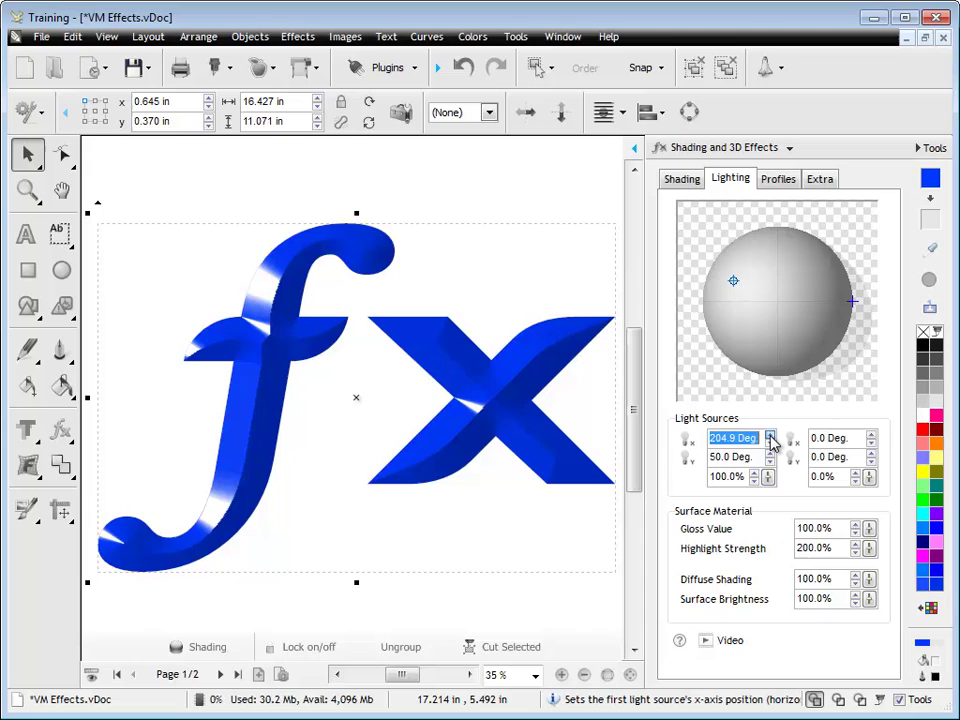
left_click(770, 437)
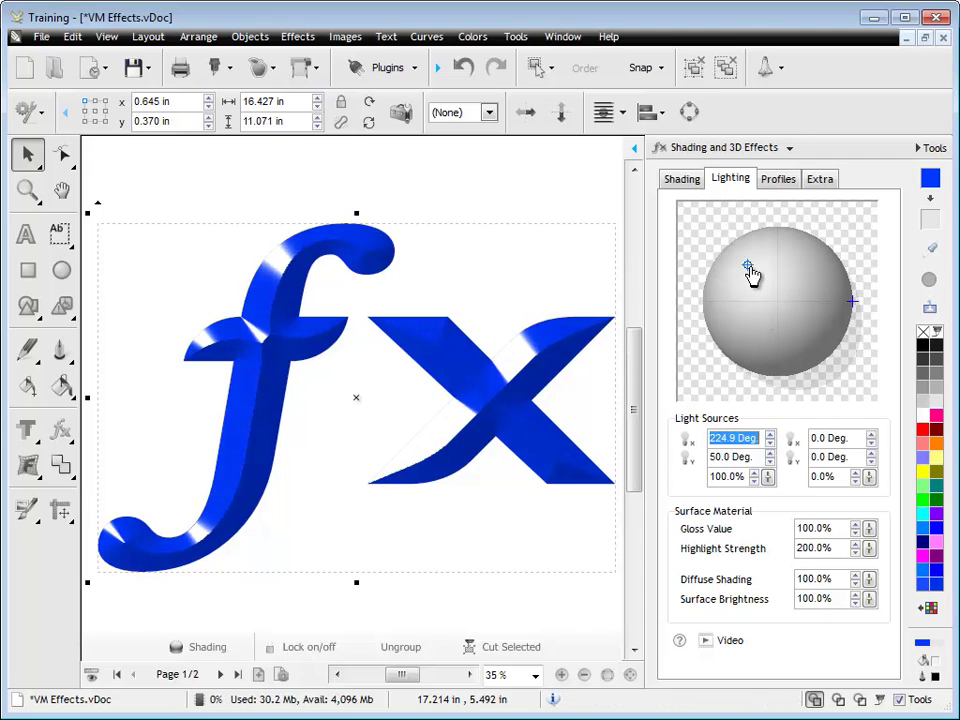
mouse_move(750, 271)
left_mouse_down()
mouse_move(760, 241)
mouse_move(739, 255)
mouse_move(780, 313)
mouse_move(750, 279)
left_mouse_up()
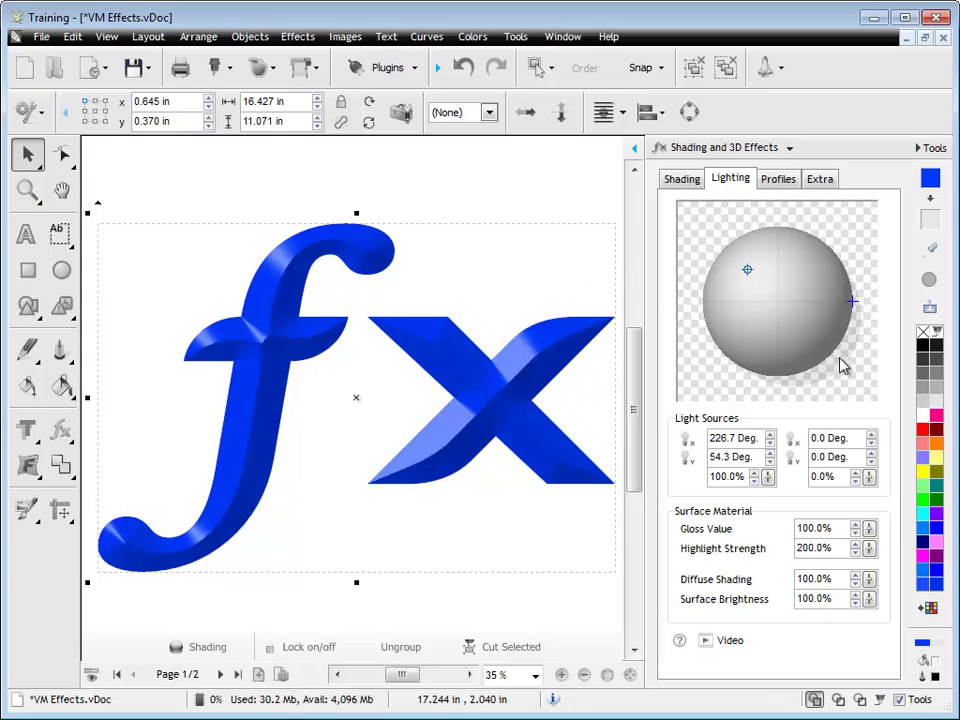
- Raise the second light to 50% intensity, dim the first to 50%, and place the second at 274.4°/49.3°
left_click(852, 302)
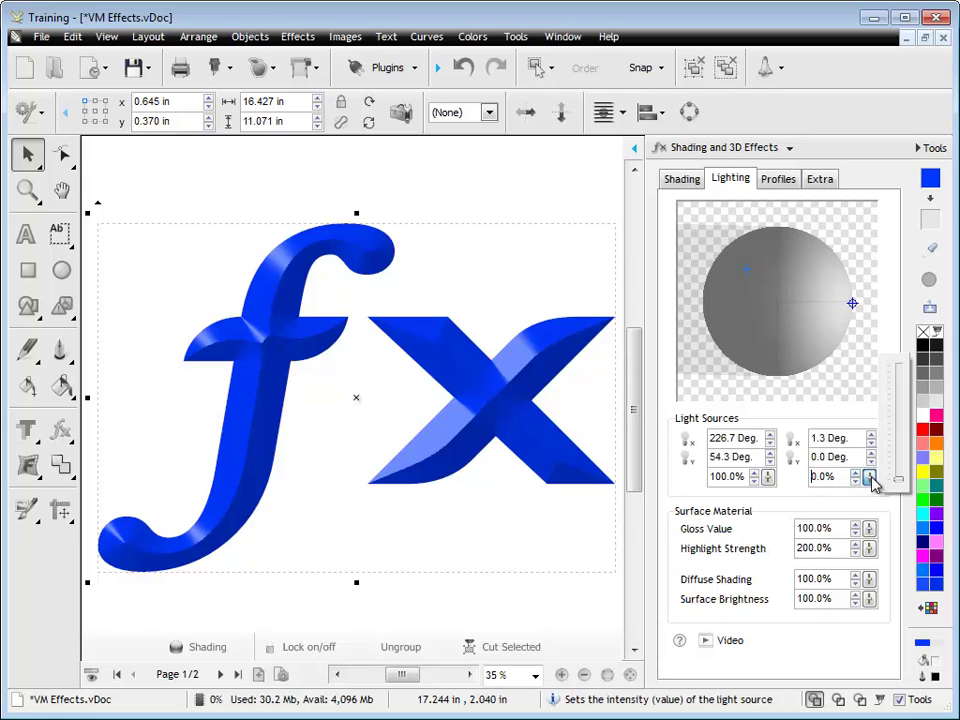
left_click_drag(868, 478, 884, 432)
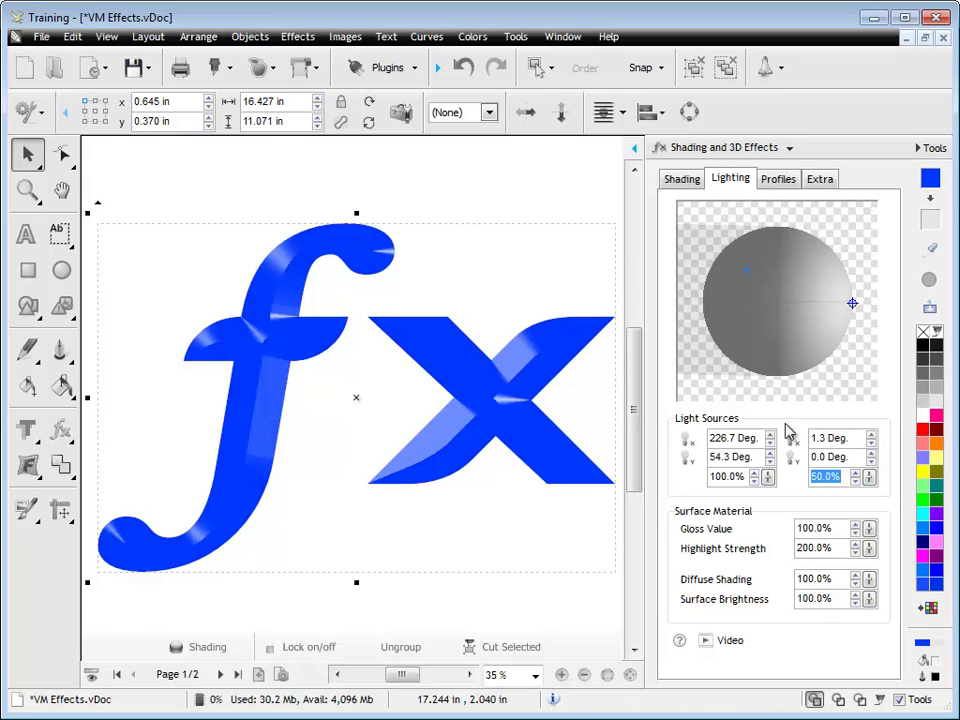
mouse_move(851, 304)
left_mouse_down()
mouse_move(828, 337)
mouse_move(808, 345)
left_mouse_up()
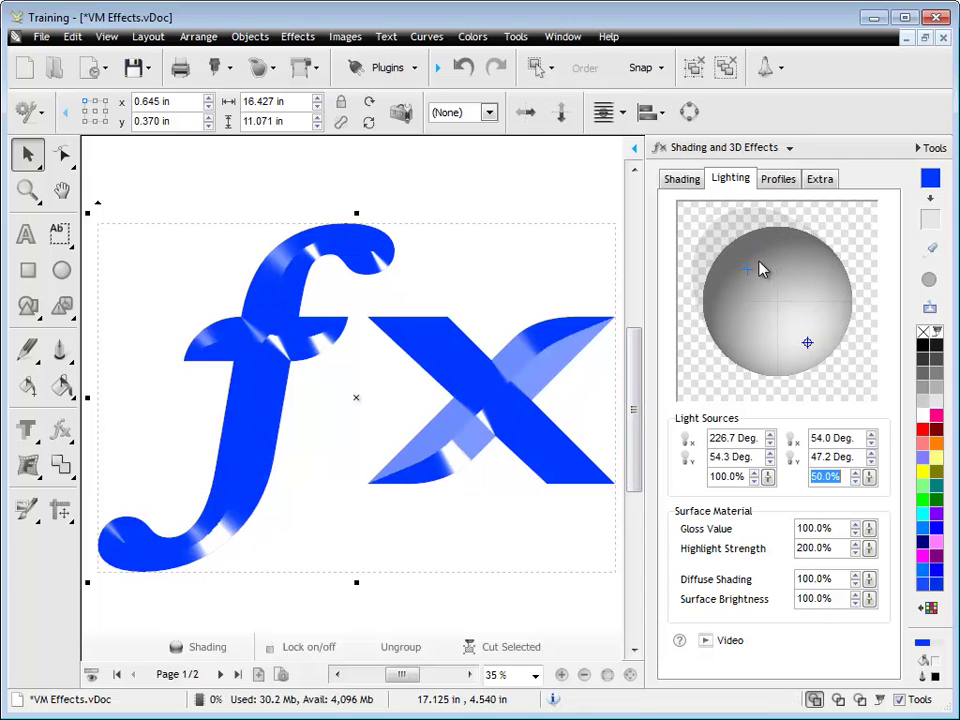
mouse_move(746, 268)
left_mouse_down()
mouse_move(752, 274)
mouse_move(746, 266)
left_mouse_up()
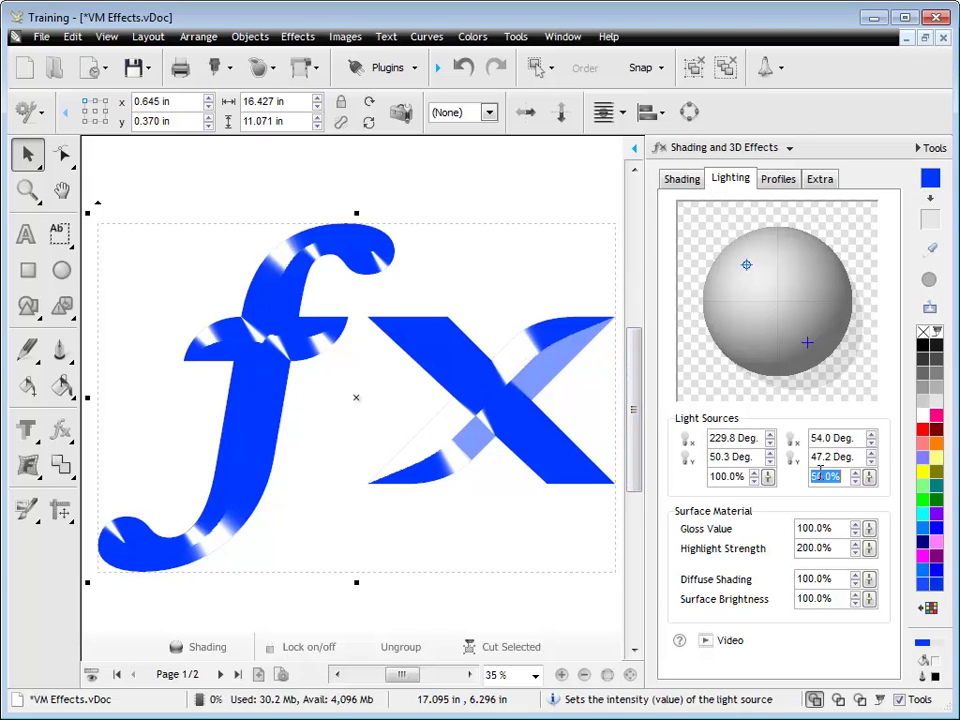
left_click_drag(760, 480, 784, 540)
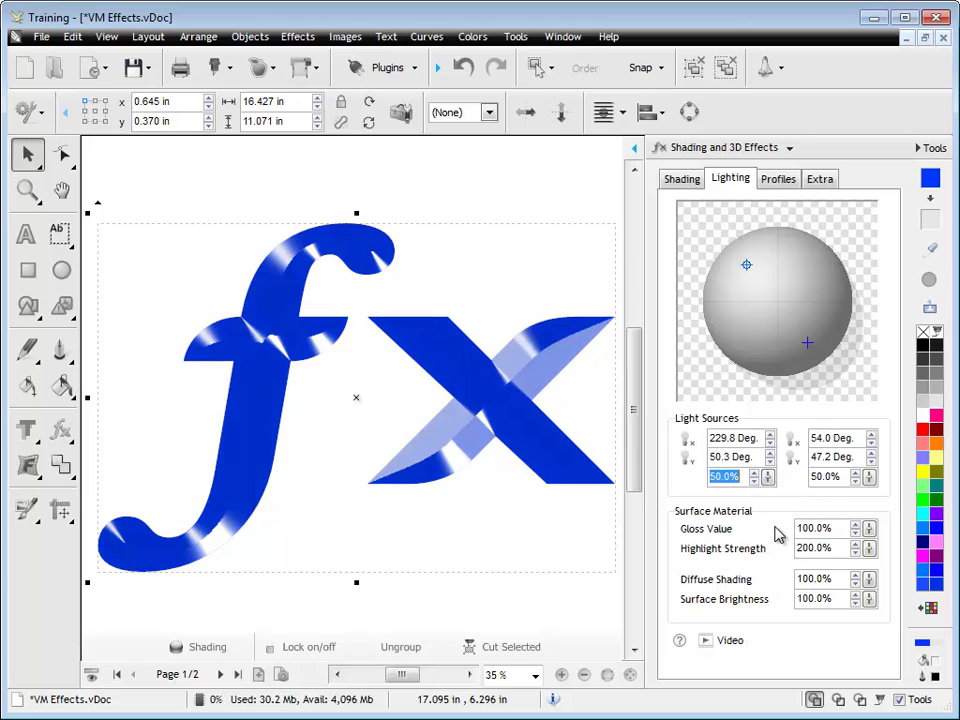
left_click_drag(746, 266, 749, 272)
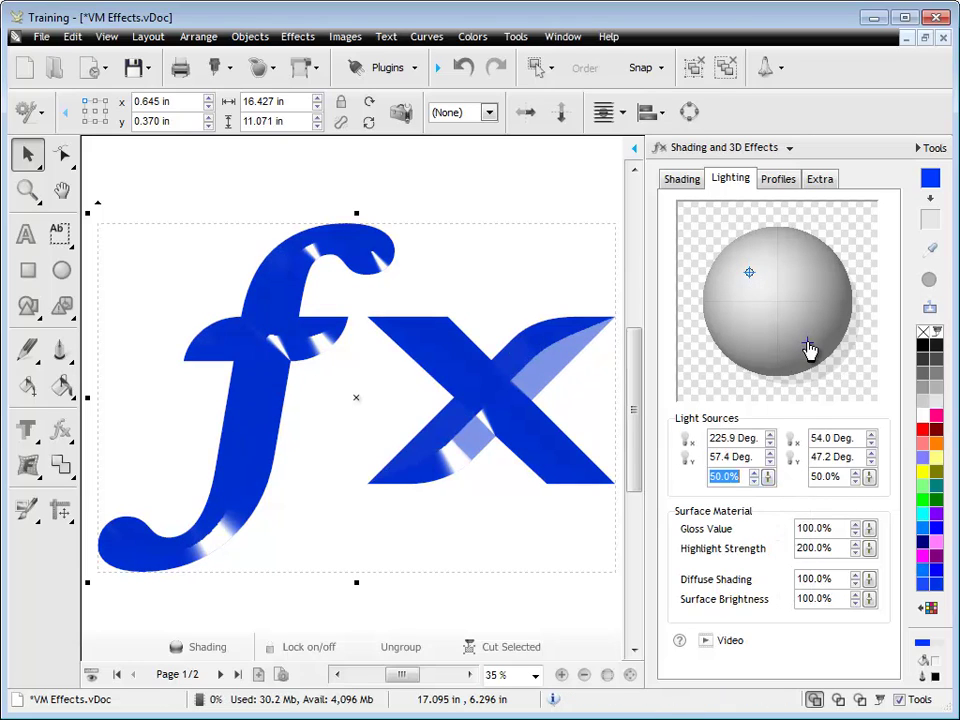
left_click_drag(810, 349, 784, 259)
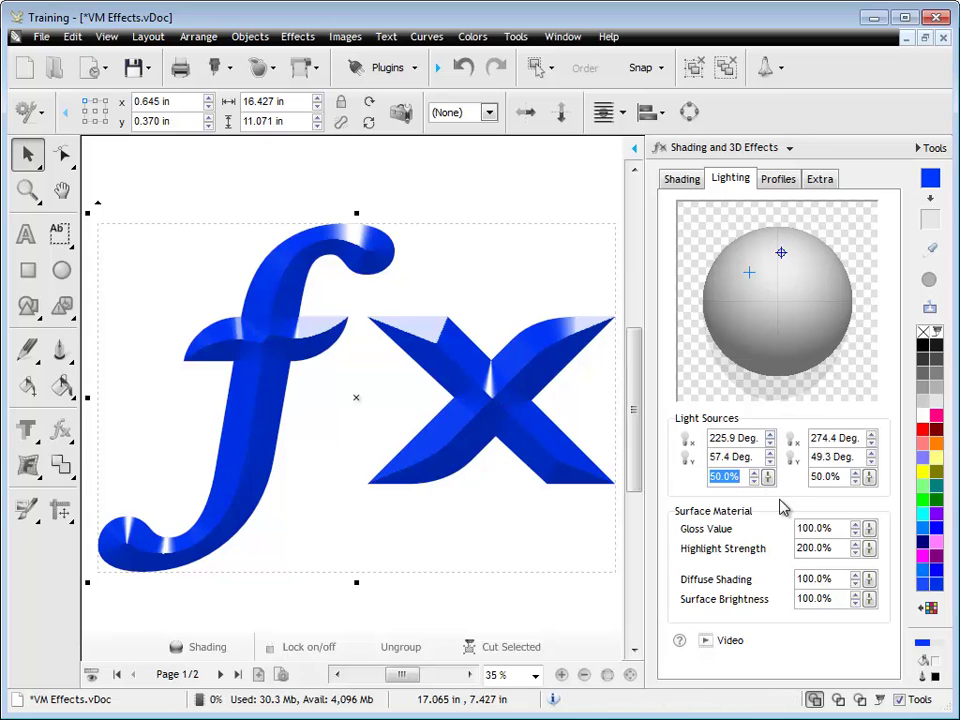
- Raise the first light's vertical angle and fine-tune the second light's vertical angle
left_click(771, 453)
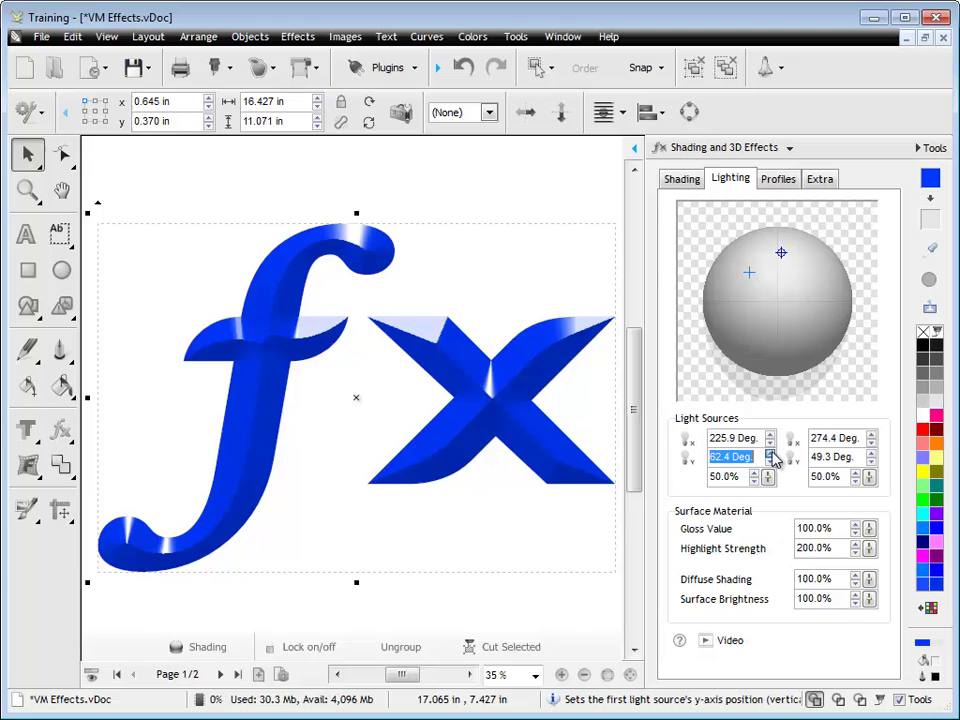
left_click(771, 453)
left_click(771, 453)
left_click(771, 453)
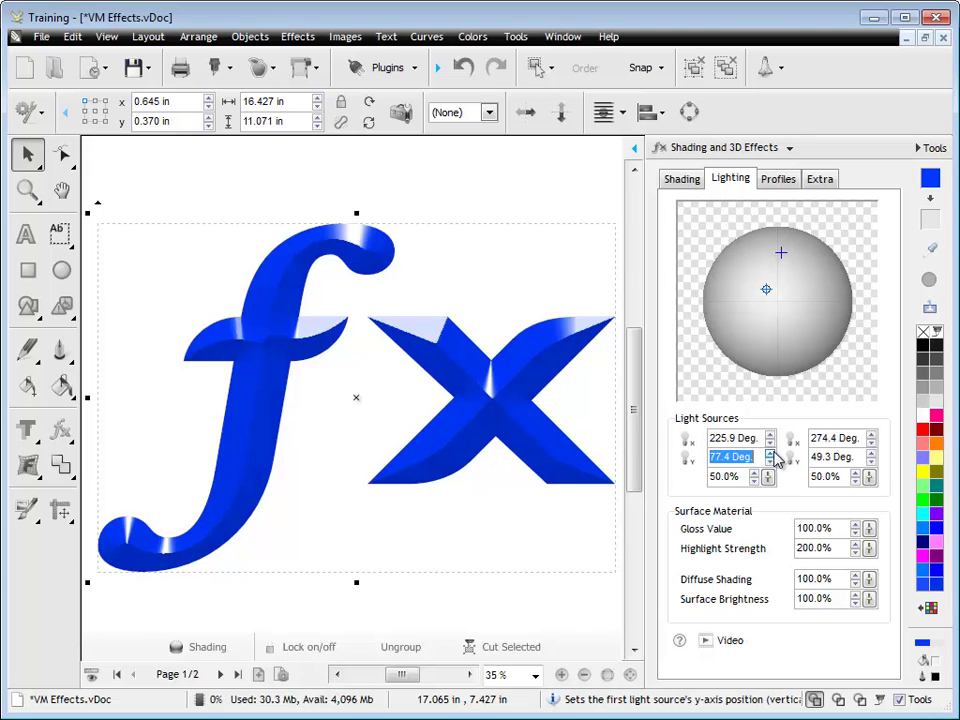
left_click(871, 453)
left_click(871, 453)
left_click(871, 453)
left_click(871, 453)
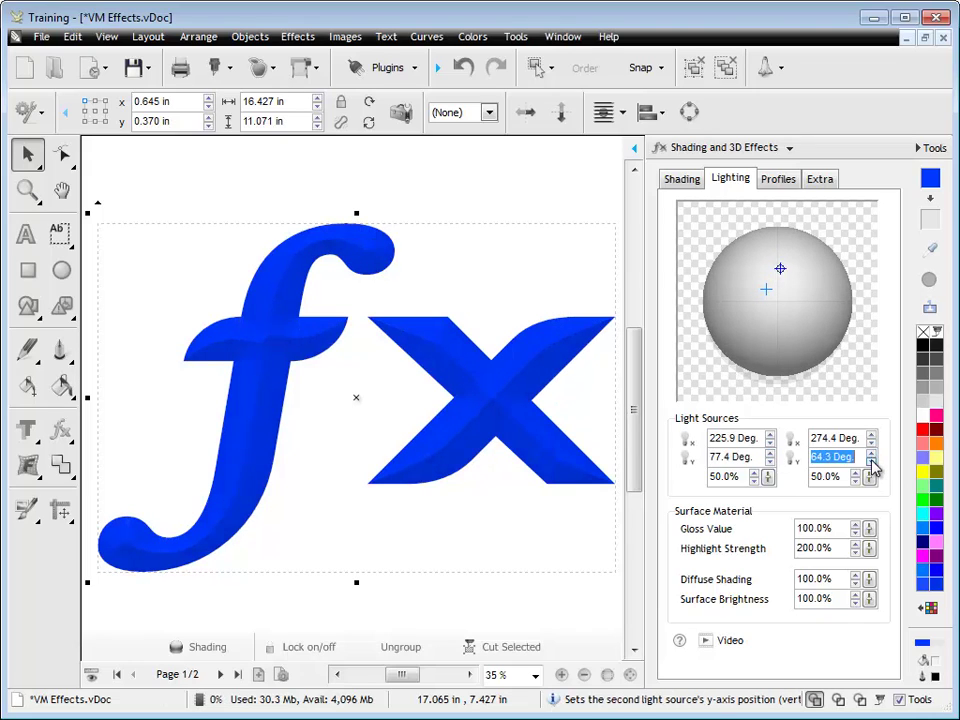
left_click(872, 460)
left_click(872, 460)
left_click(872, 460)
left_click(872, 460)
left_click(872, 460)
left_click(770, 452)
left_click(770, 452)
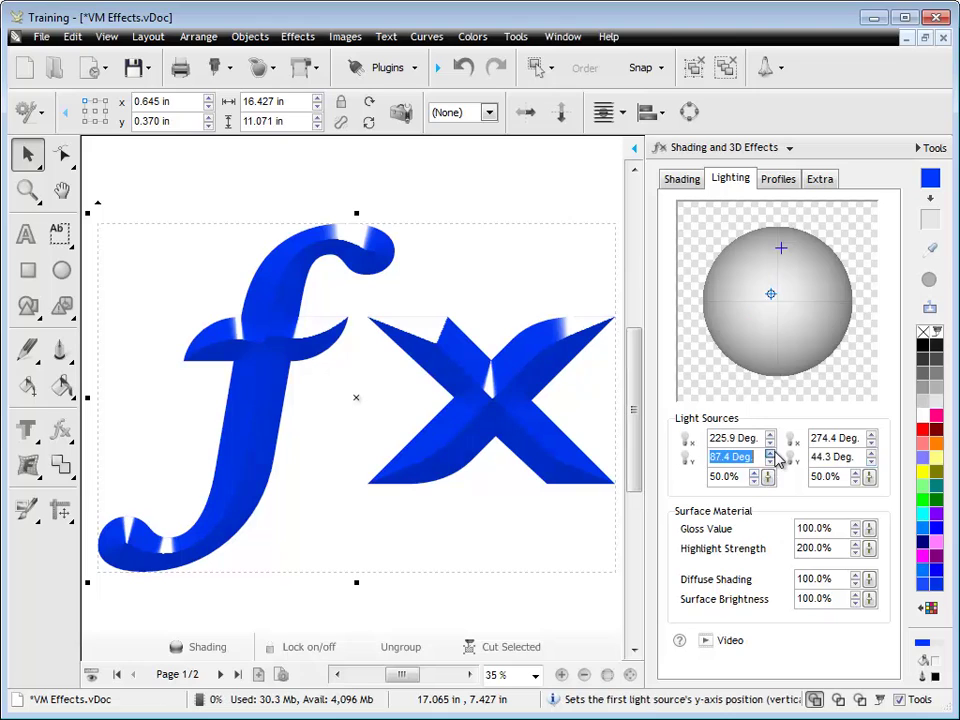
- Move the lights to 194.9°/54.4° and 305.9°/43.5°, then bring up the fx effect options
left_click_drag(755, 285, 735, 290)
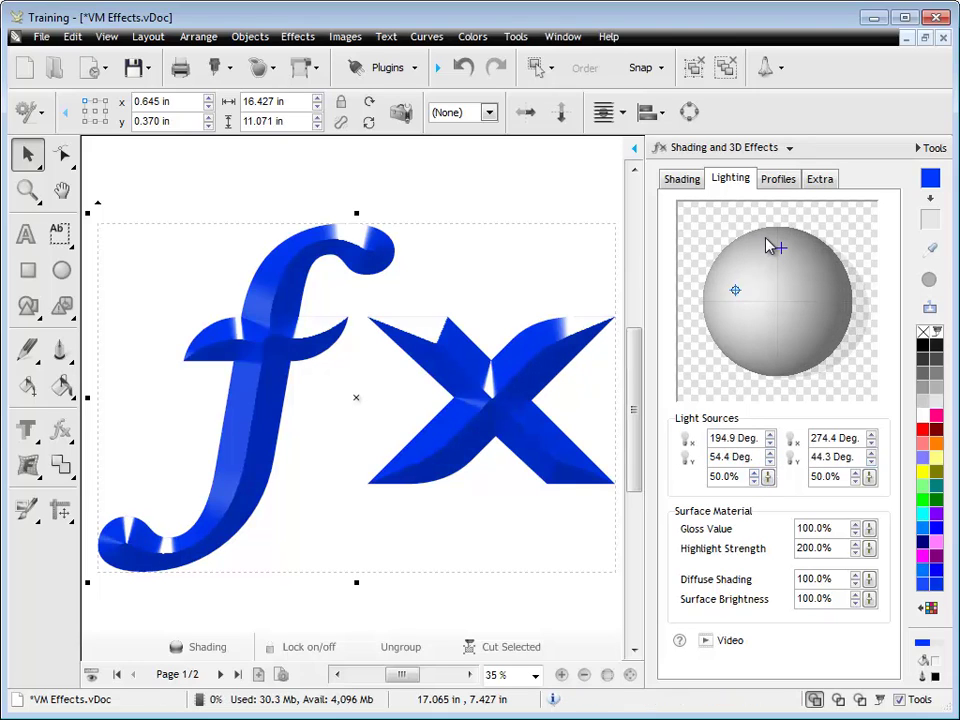
mouse_move(779, 247)
left_mouse_down()
mouse_move(797, 262)
mouse_move(809, 258)
left_mouse_up()
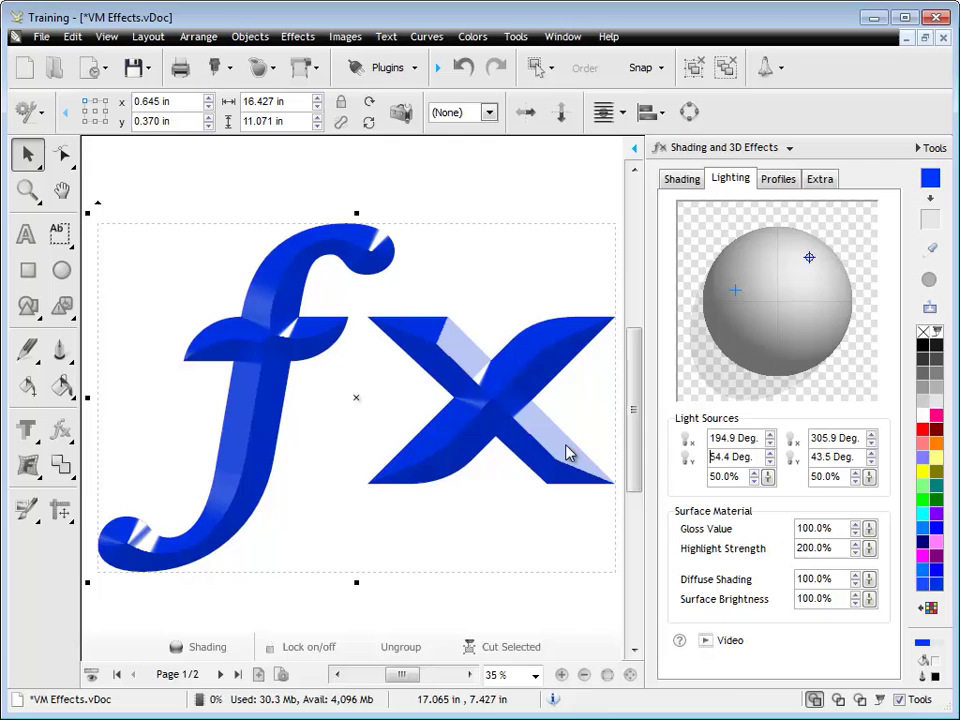
left_click(60, 430)
- Pick Gloss Plastic 01 from the Plastic-Gloss preset library and accept it on the fx text
left_click(107, 448)
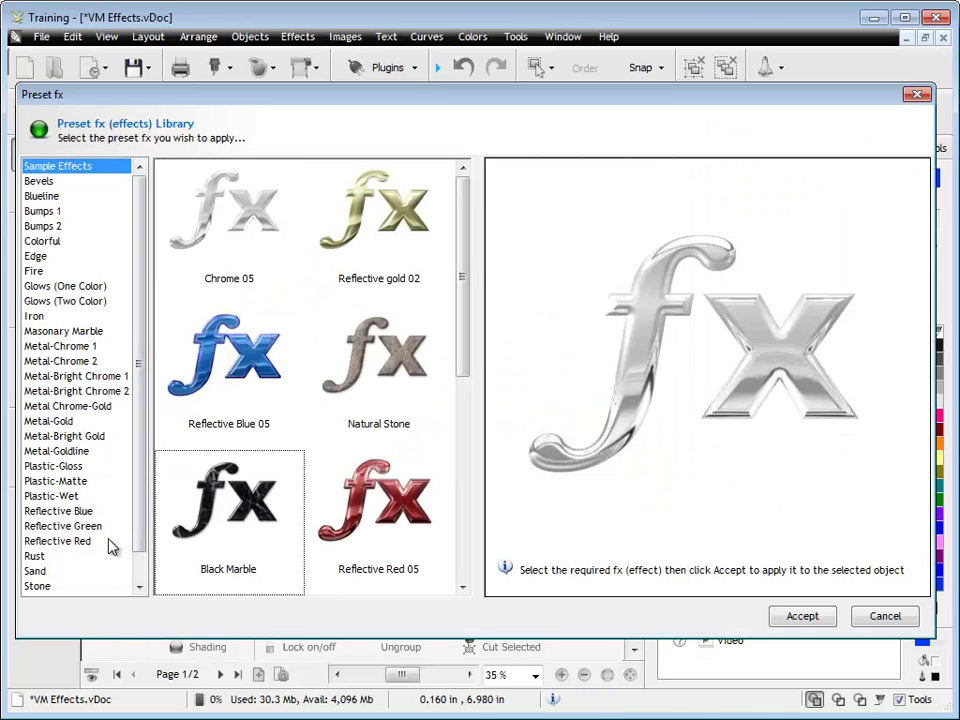
left_click(52, 496)
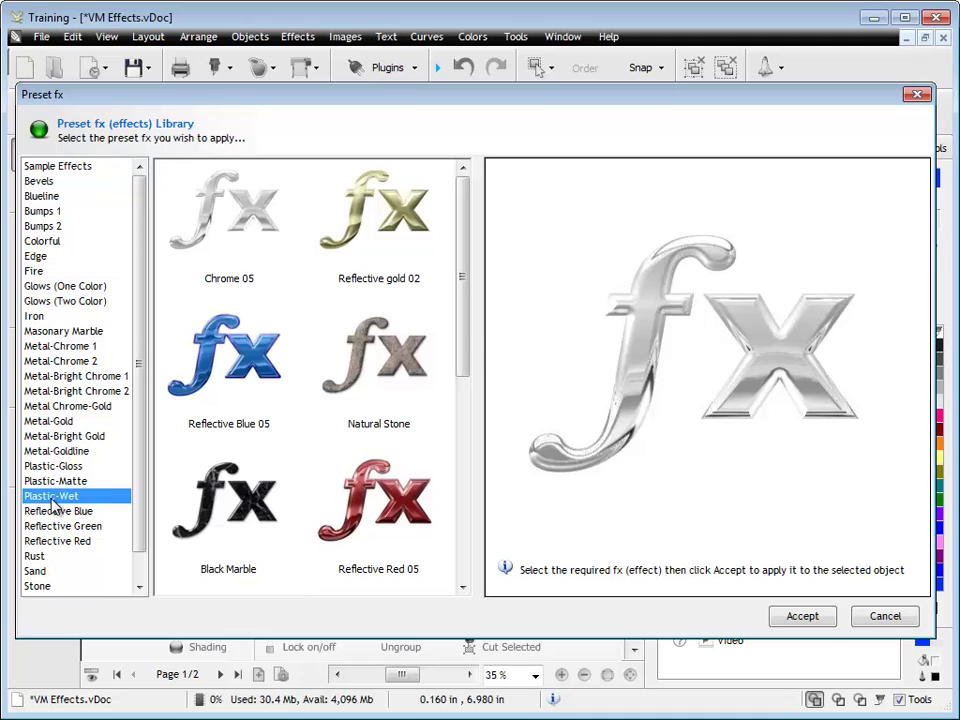
left_click(52, 466)
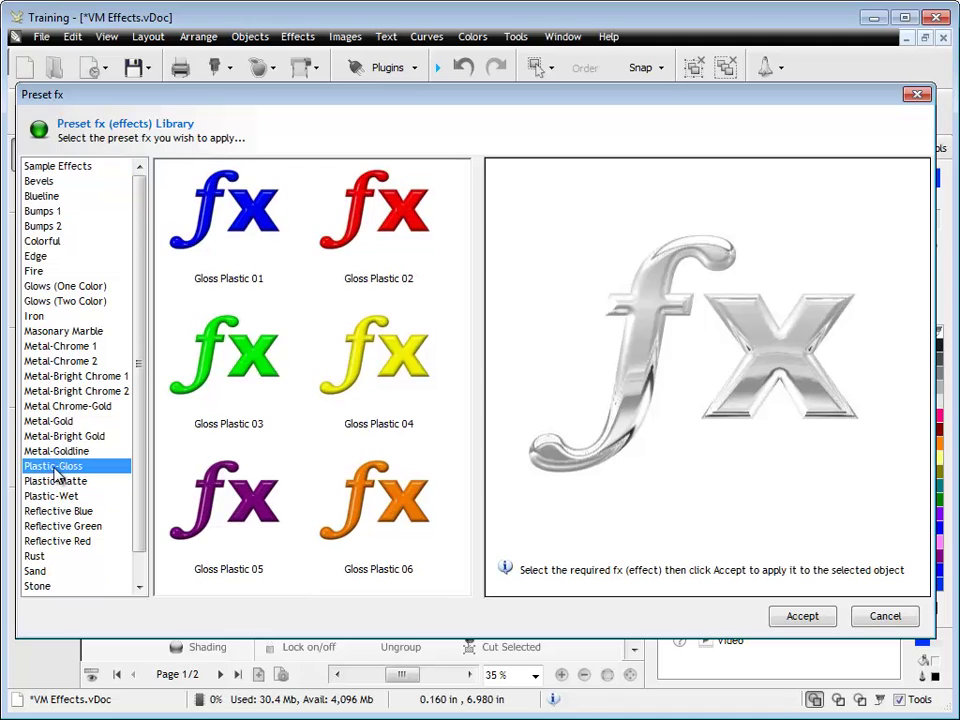
left_click(255, 226)
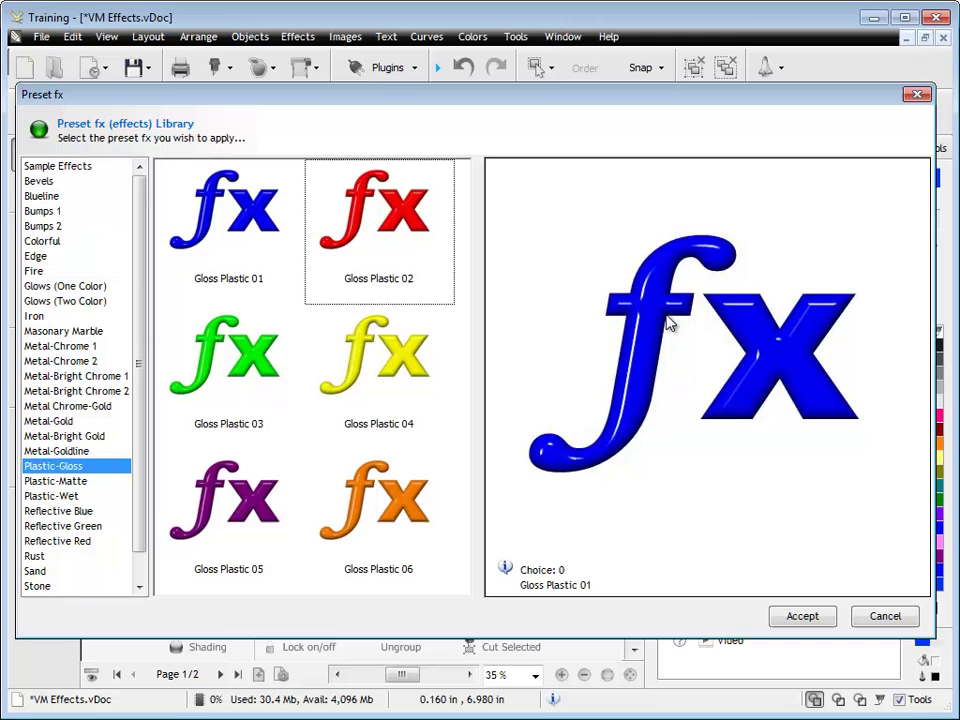
left_click(802, 617)
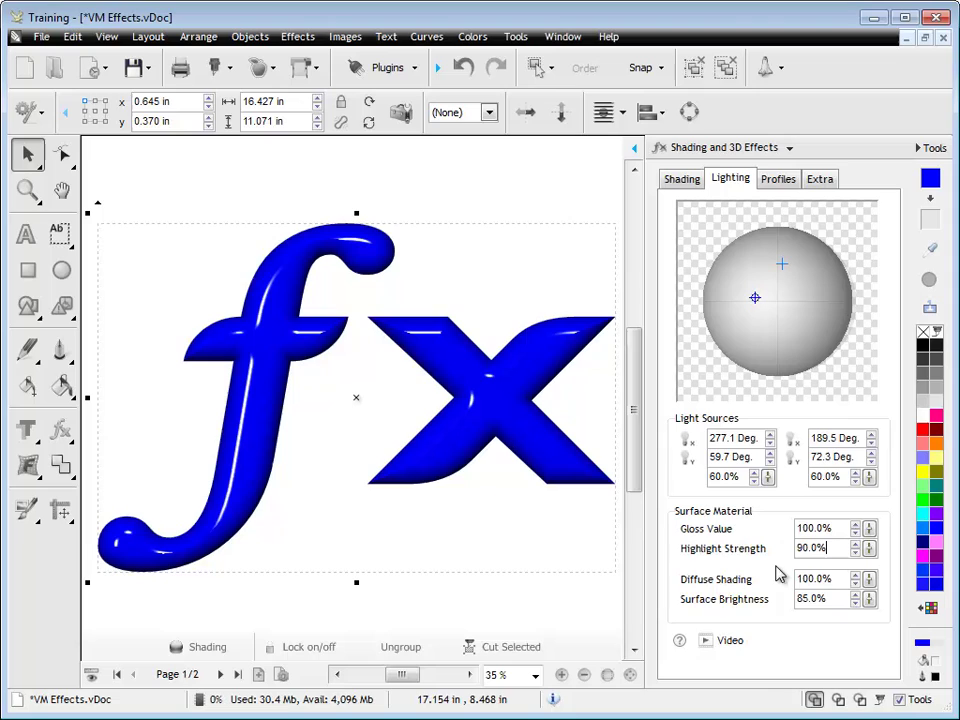
- Lower the fx text's Gloss Value step by step from 45% down to 20%
double_click(830, 528)
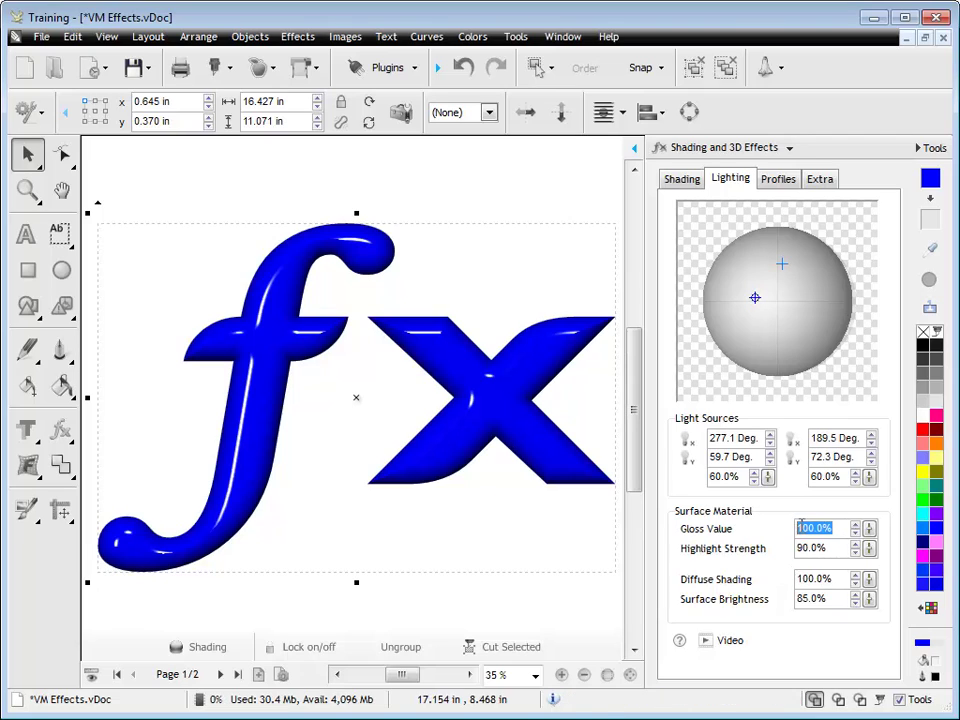
left_click_drag(869, 530, 879, 596)
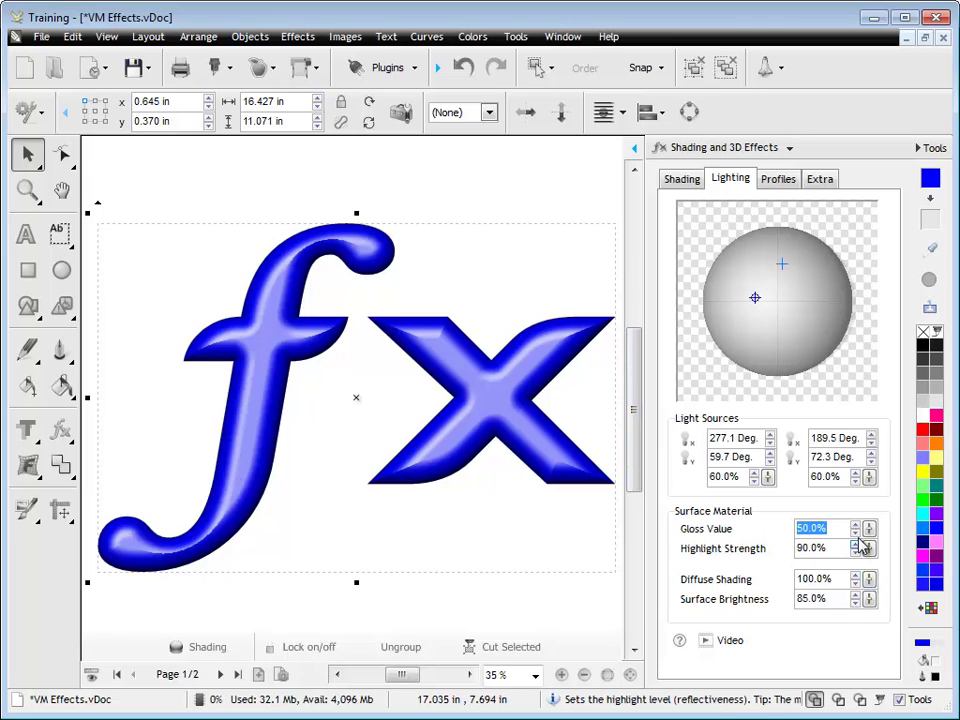
left_click(857, 535)
left_click(856, 535)
left_click(856, 535)
left_click(856, 535)
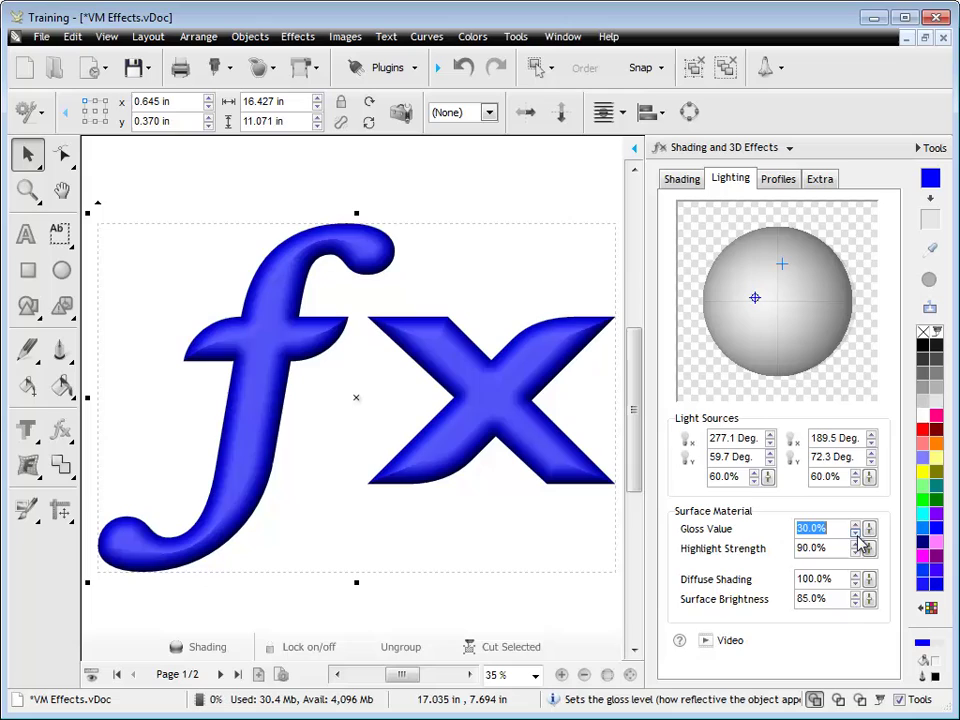
left_click(855, 535)
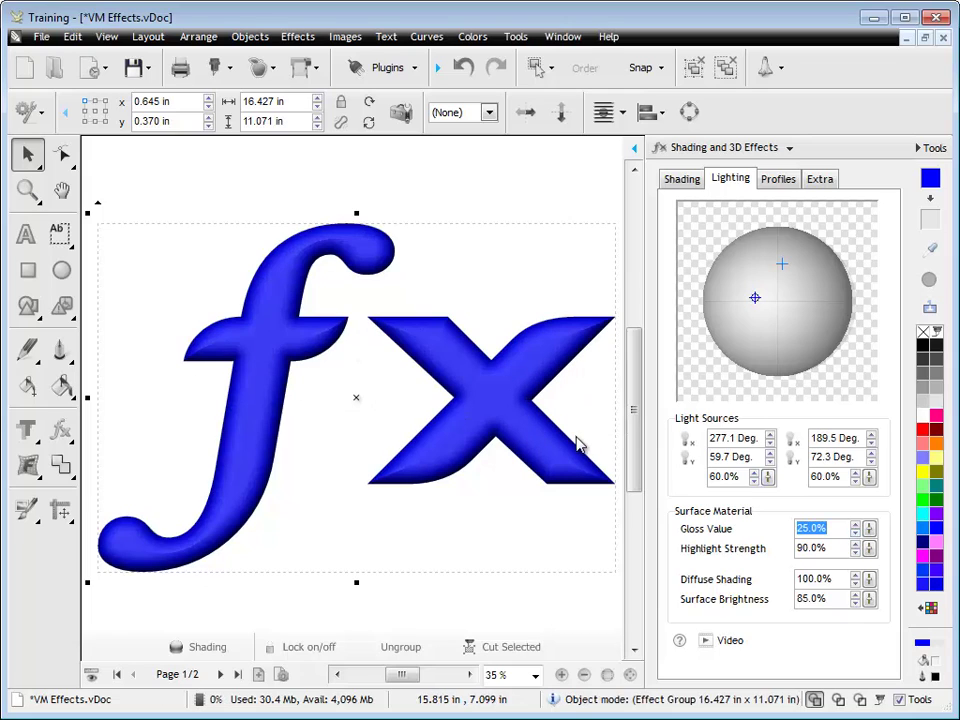
left_click(856, 535)
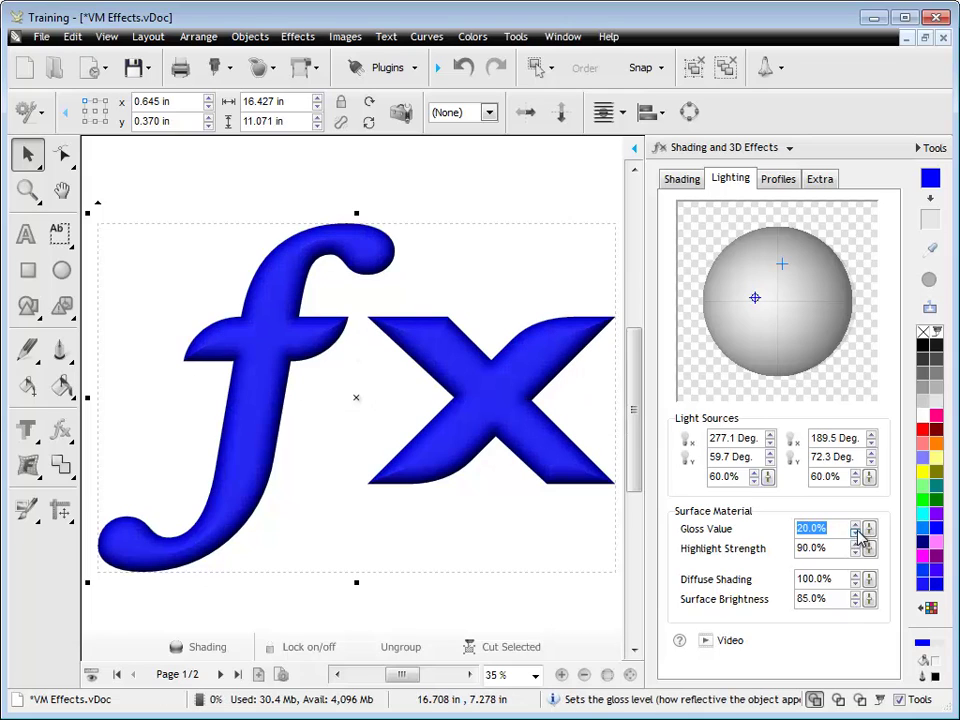
- Raise the Gloss Value back up through 40%, 60% and 80% to 100%
left_click(857, 528)
left_click(857, 528)
left_click(857, 528)
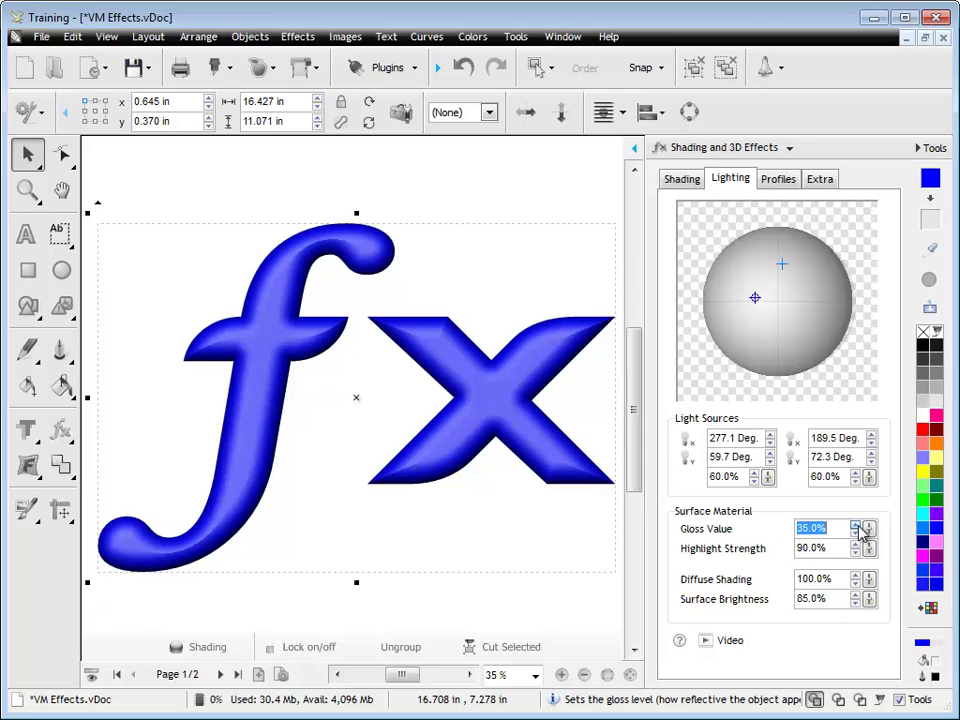
left_click(857, 528)
left_click(857, 528)
left_click(857, 528)
left_click(857, 528)
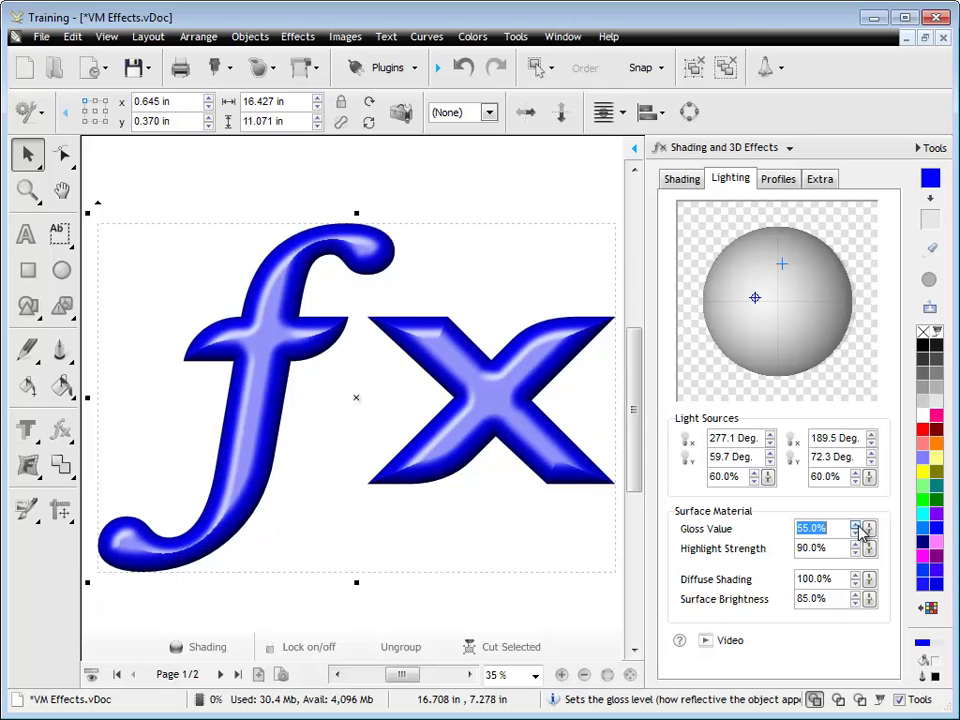
left_click(857, 528)
left_click(857, 528)
left_click(857, 528)
left_click(857, 528)
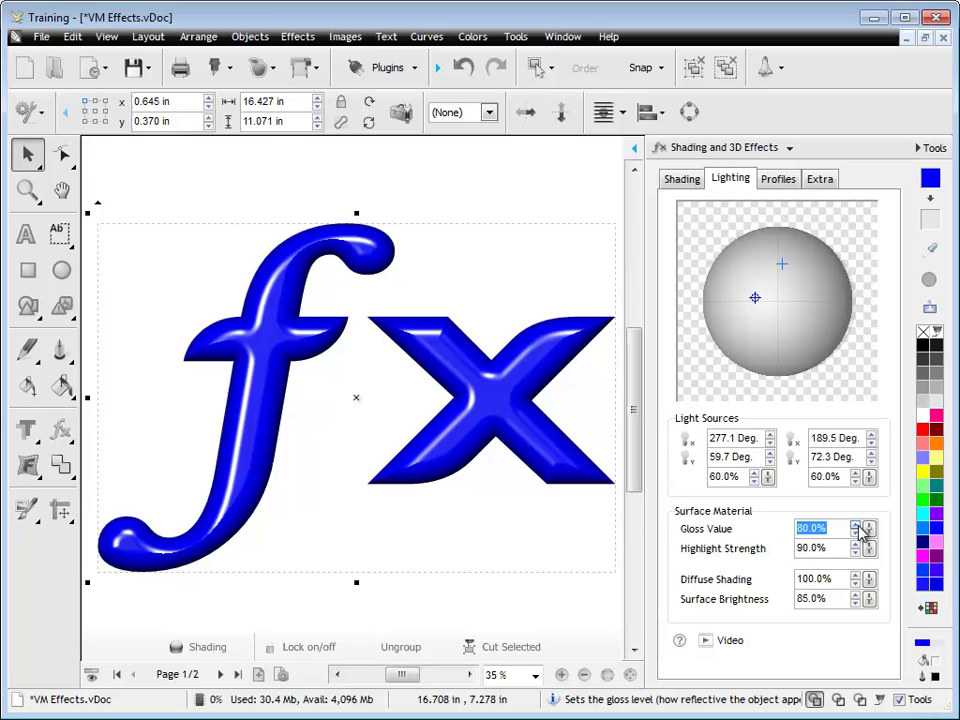
left_click(857, 528)
left_click(857, 528)
left_click(857, 528)
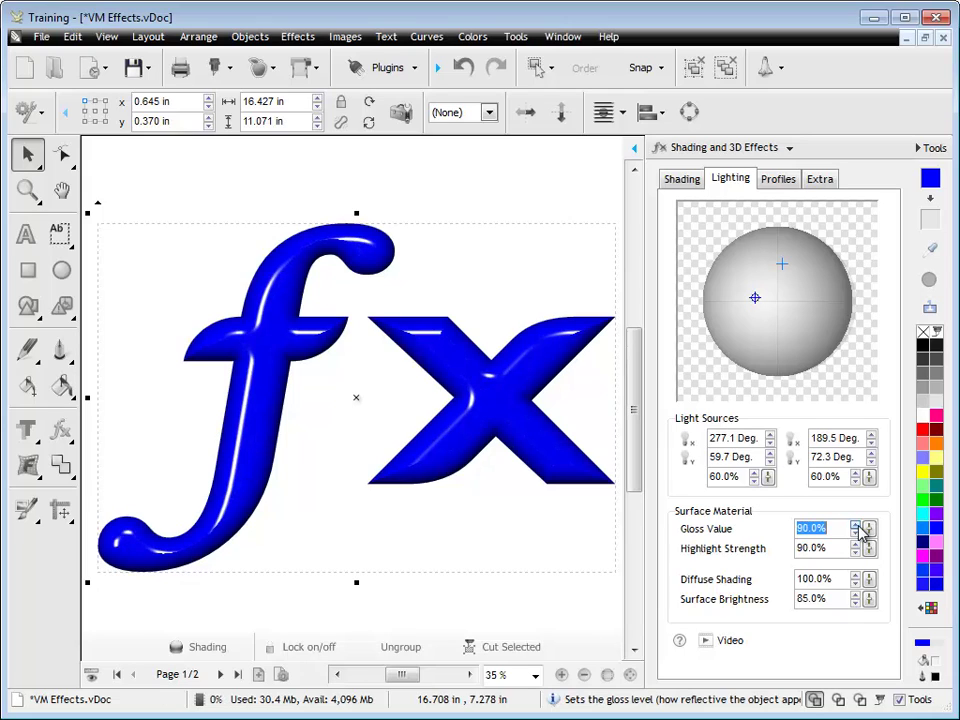
left_click(857, 528)
left_click(857, 528)
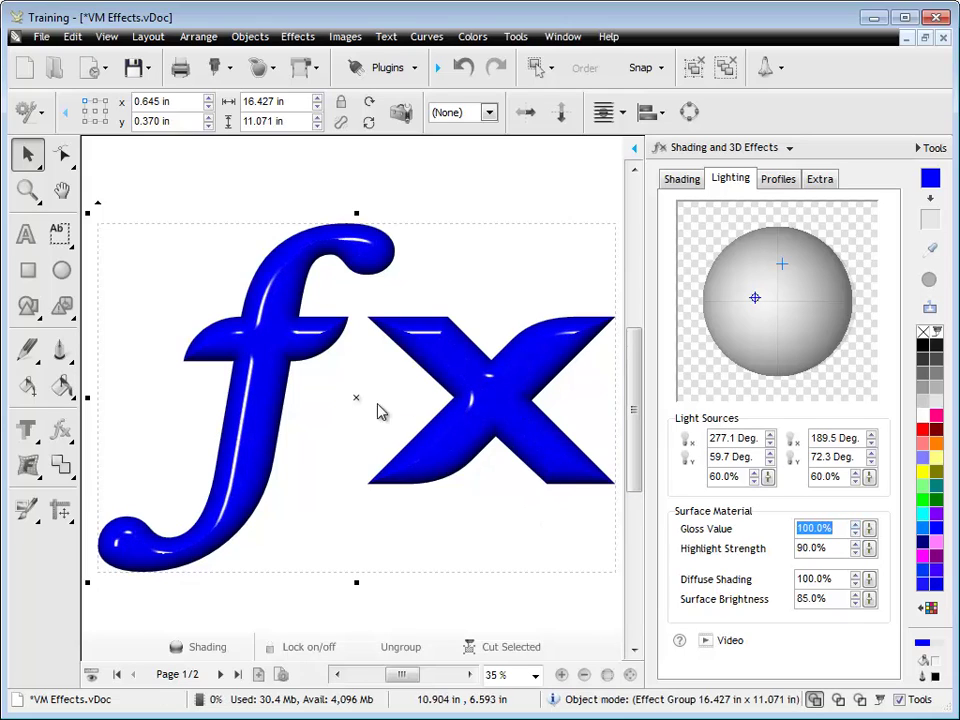
- Test Highlight Strength down to 0%, then bring it back up to 70%
left_click(855, 546)
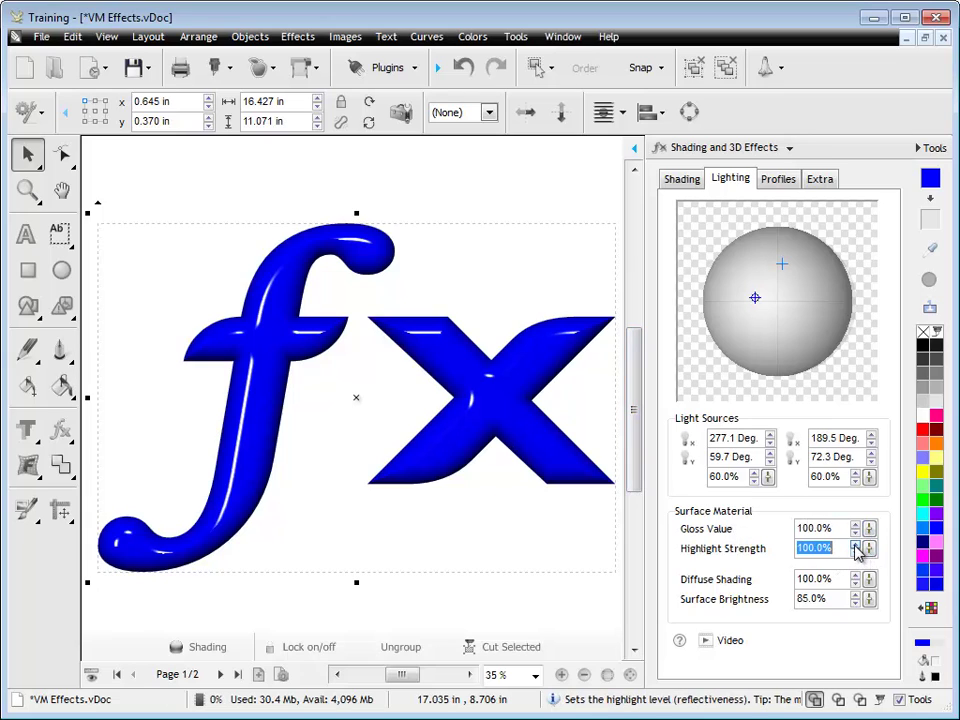
left_click(855, 552)
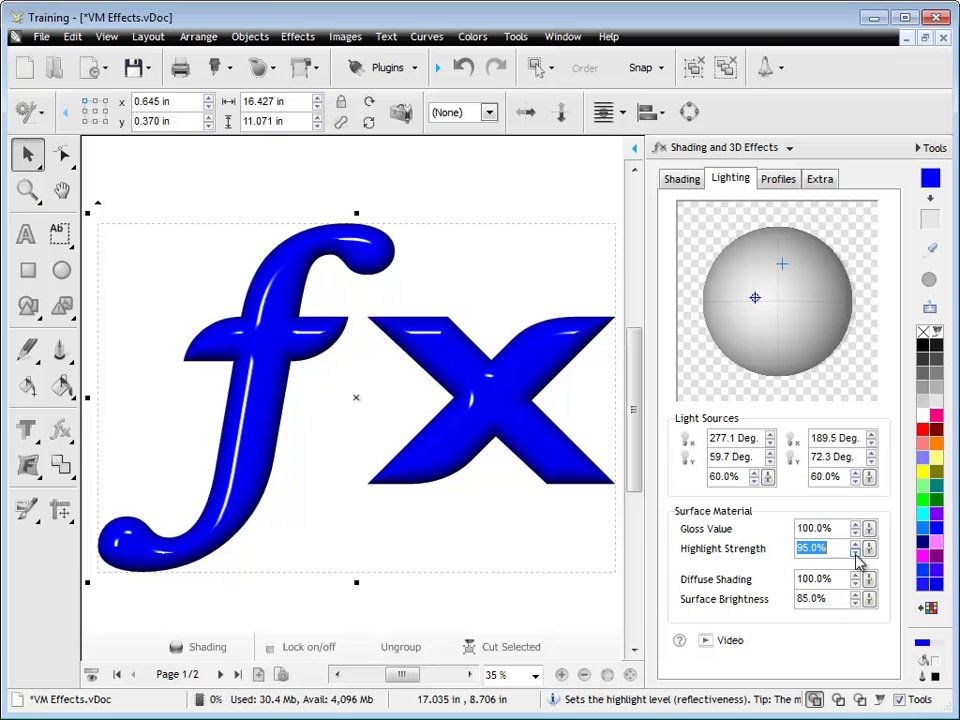
left_click(855, 552)
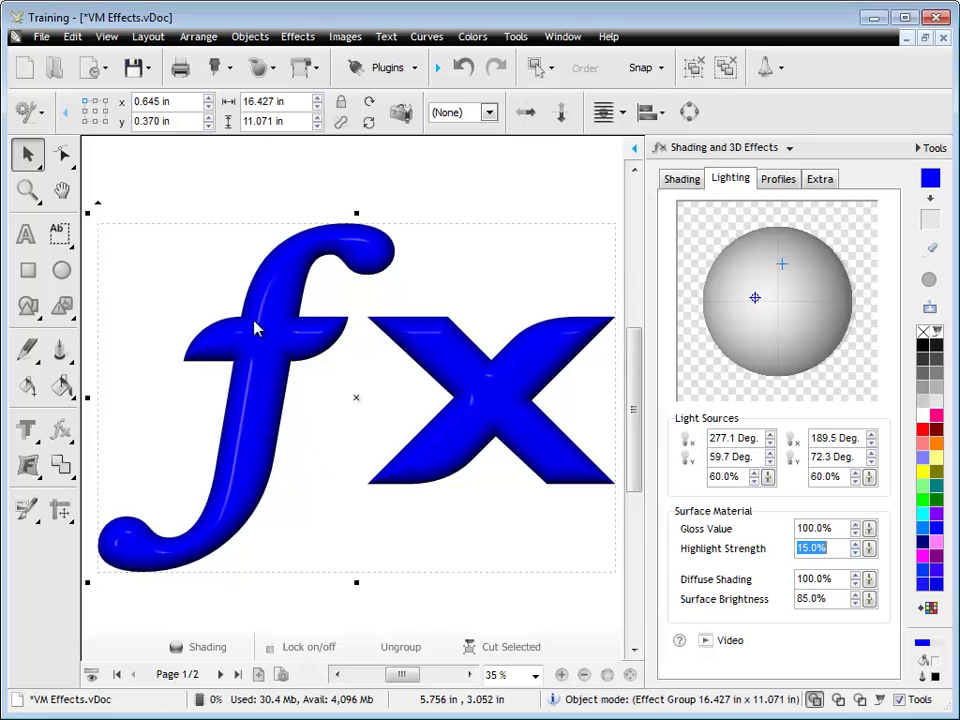
left_click(855, 552)
left_click(855, 552)
left_click(855, 552)
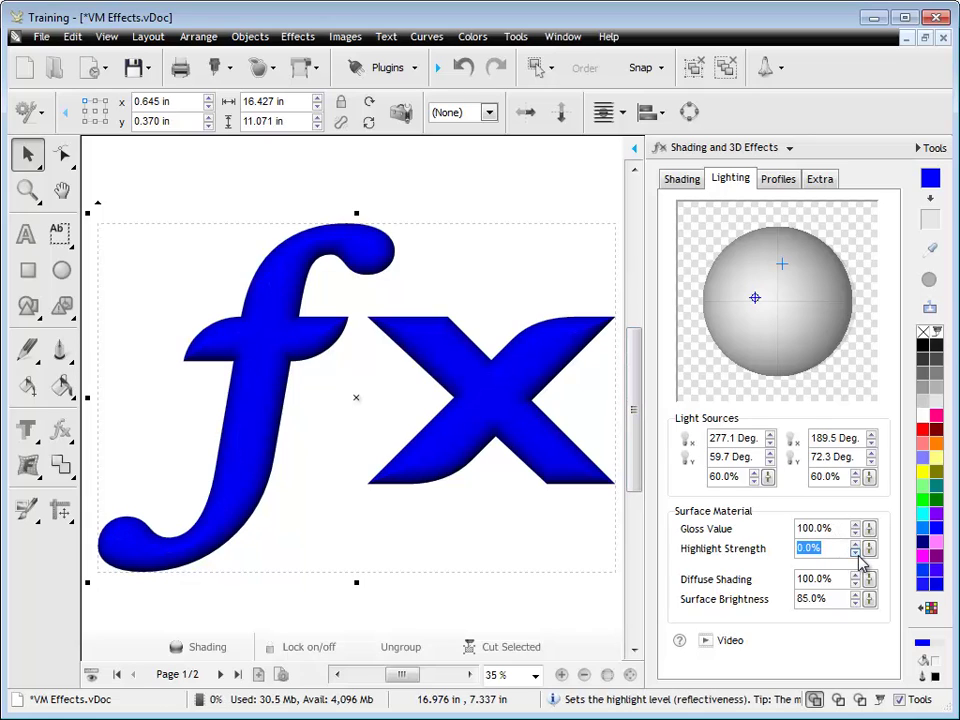
left_click(855, 545)
left_click(855, 545)
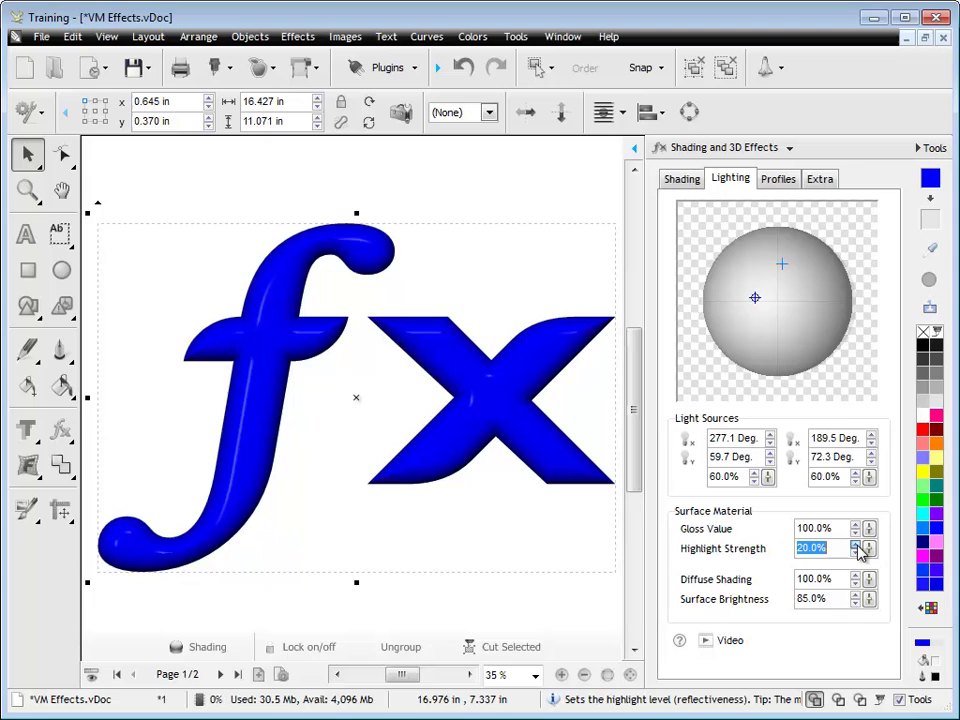
left_click(855, 545)
left_click(855, 545)
left_click(855, 545)
left_click(855, 545)
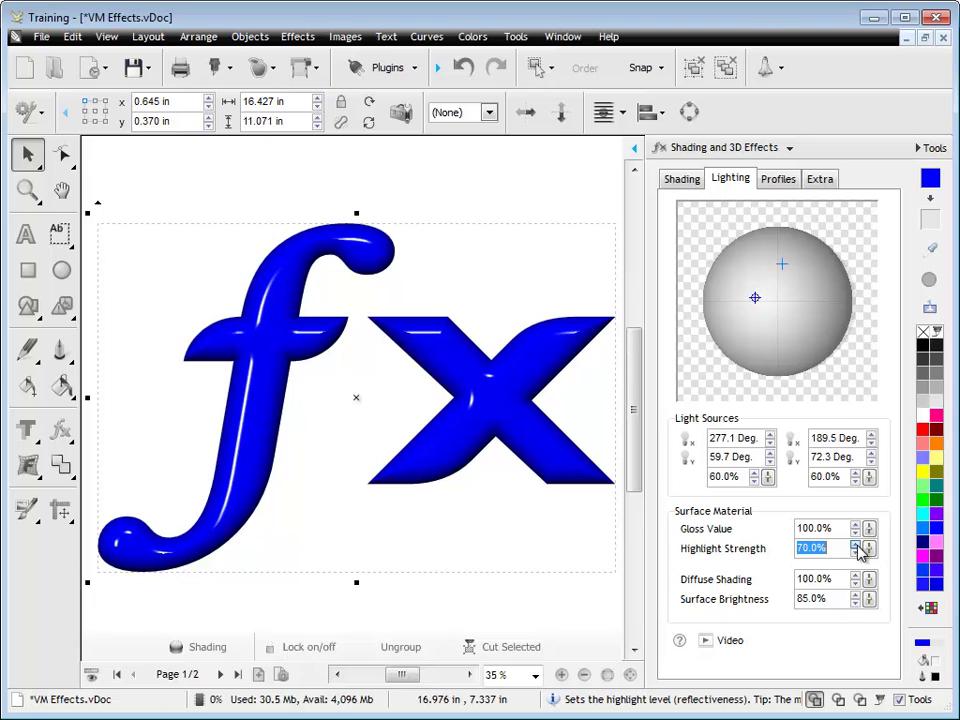
- Raise Highlight Strength to 85% and settle the Gloss Value at 95%
left_click(856, 533)
left_click(856, 533)
left_click(856, 533)
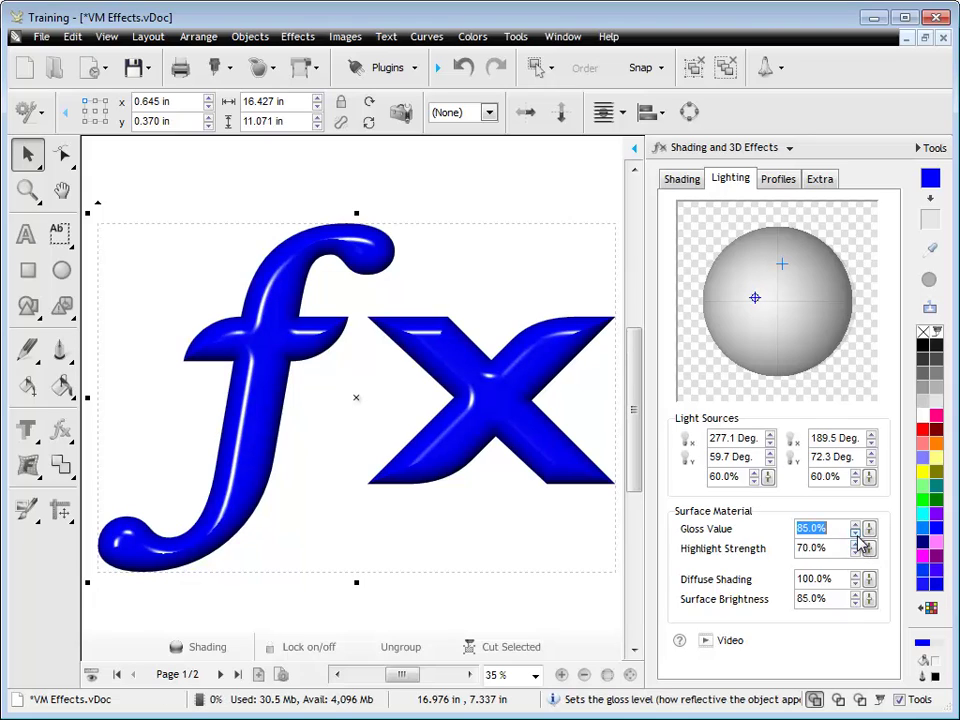
left_click(856, 545)
left_click(856, 545)
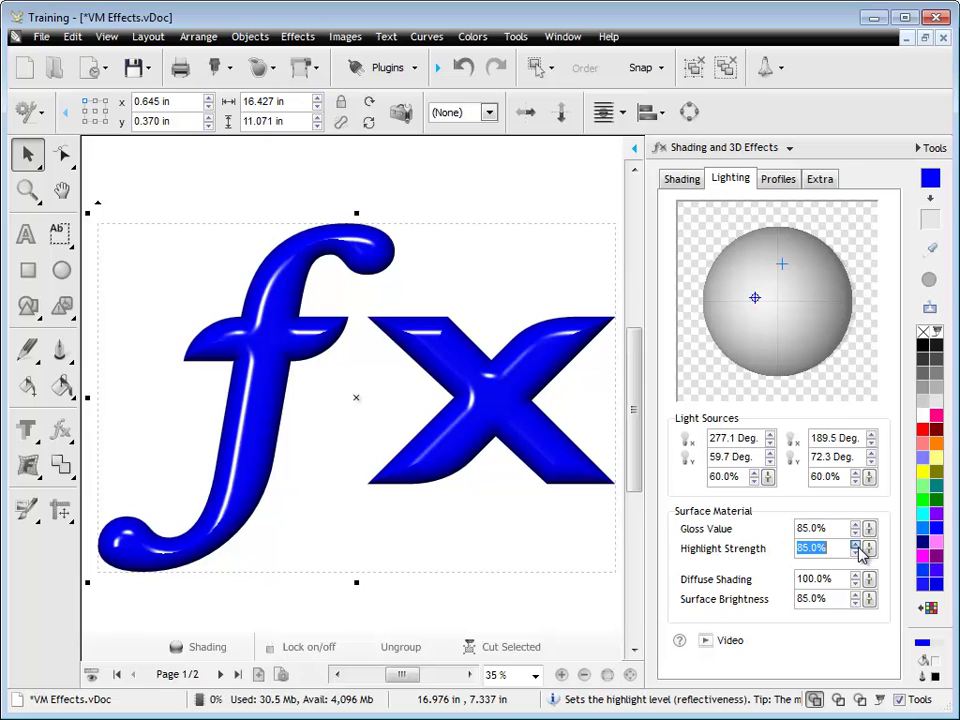
left_click(856, 545)
left_click(856, 533)
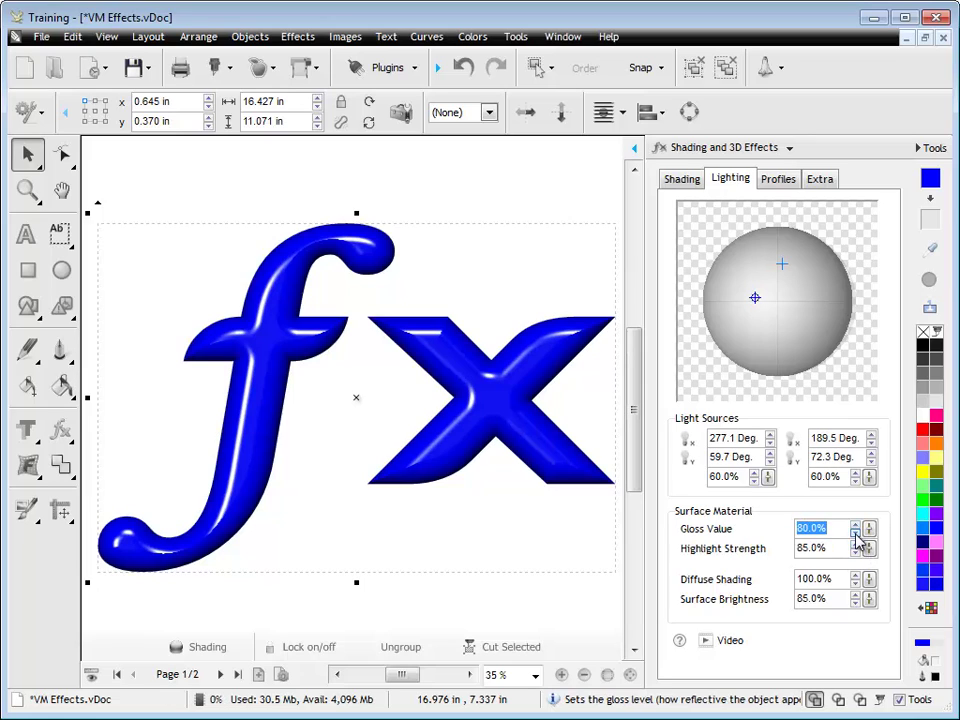
left_click(858, 524)
left_click(858, 524)
left_click(858, 524)
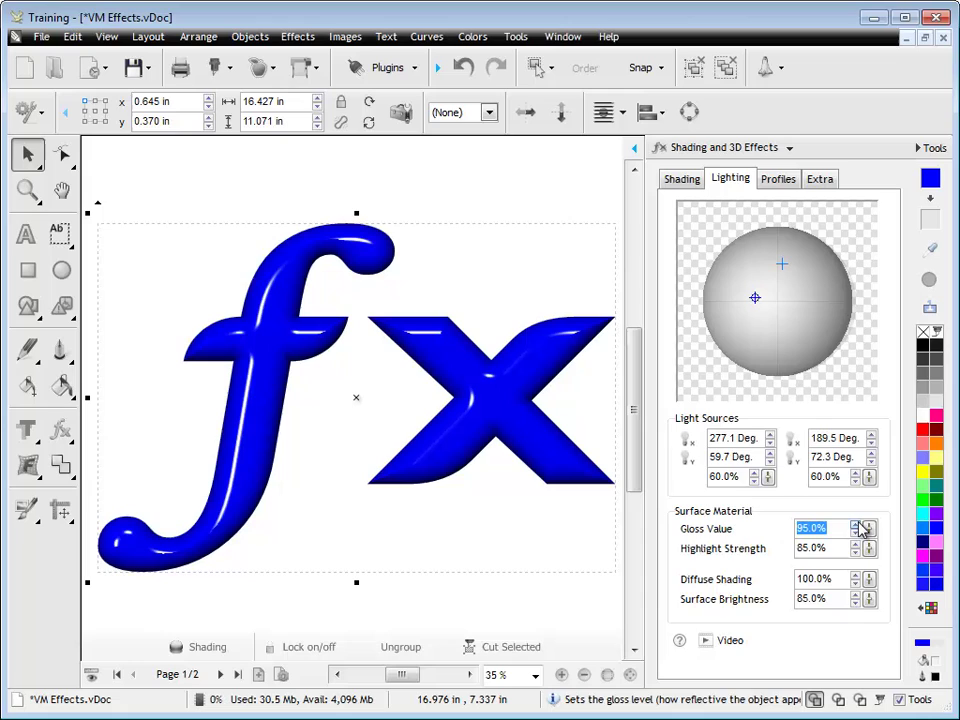
- Reposition both lights and set the bevel Inset to 10% on the Profiles tab
left_click(761, 272)
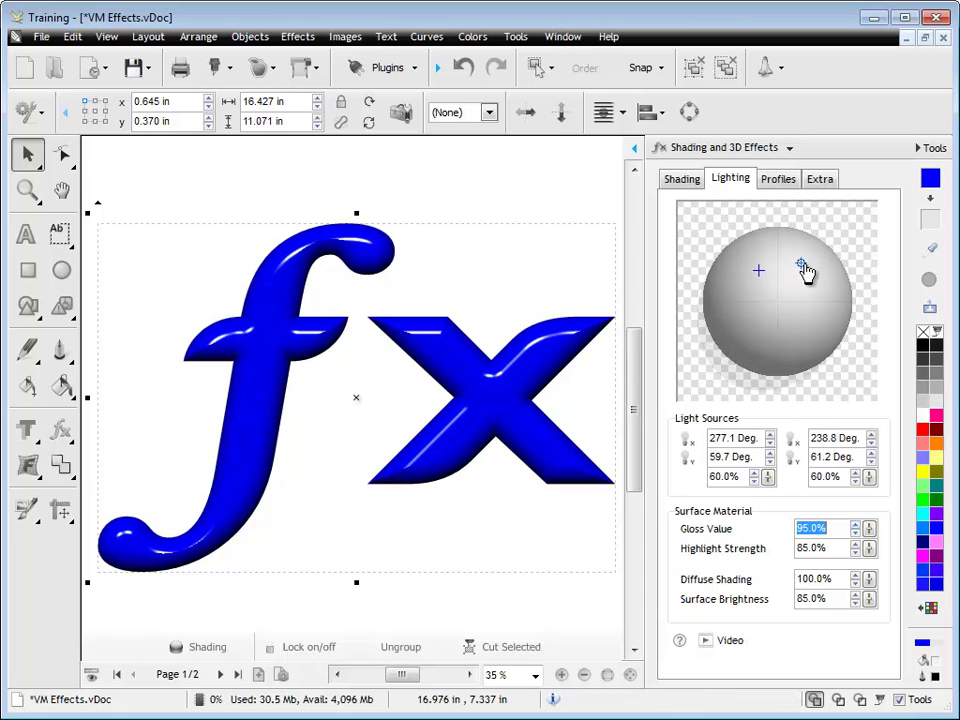
mouse_move(806, 272)
left_mouse_down()
mouse_move(816, 272)
mouse_move(813, 290)
mouse_move(816, 274)
mouse_move(747, 277)
mouse_move(755, 262)
left_mouse_up()
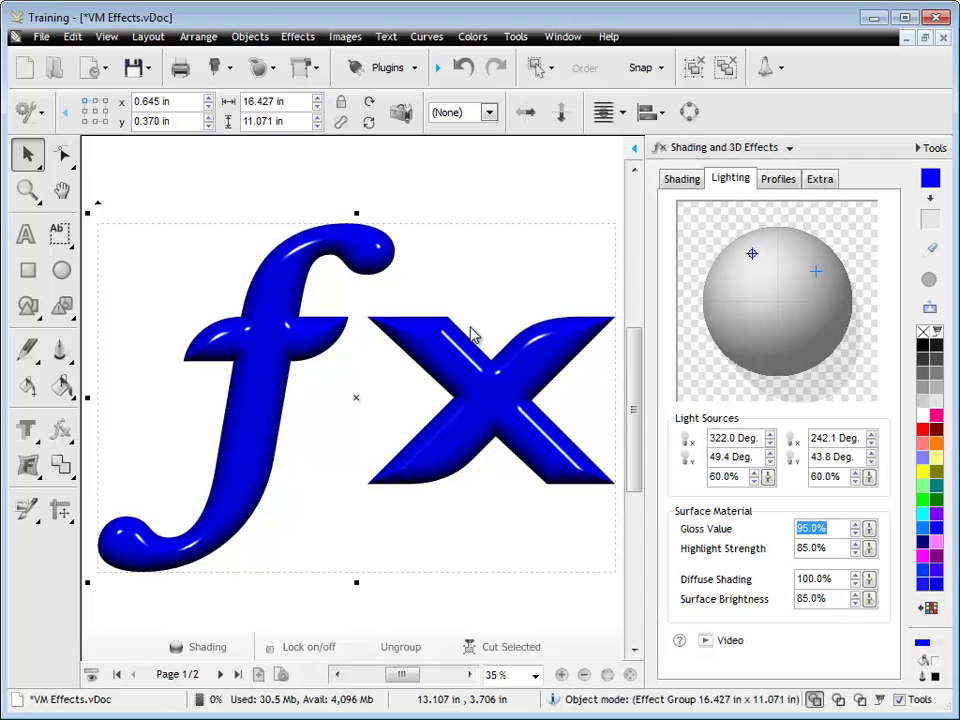
left_click(789, 182)
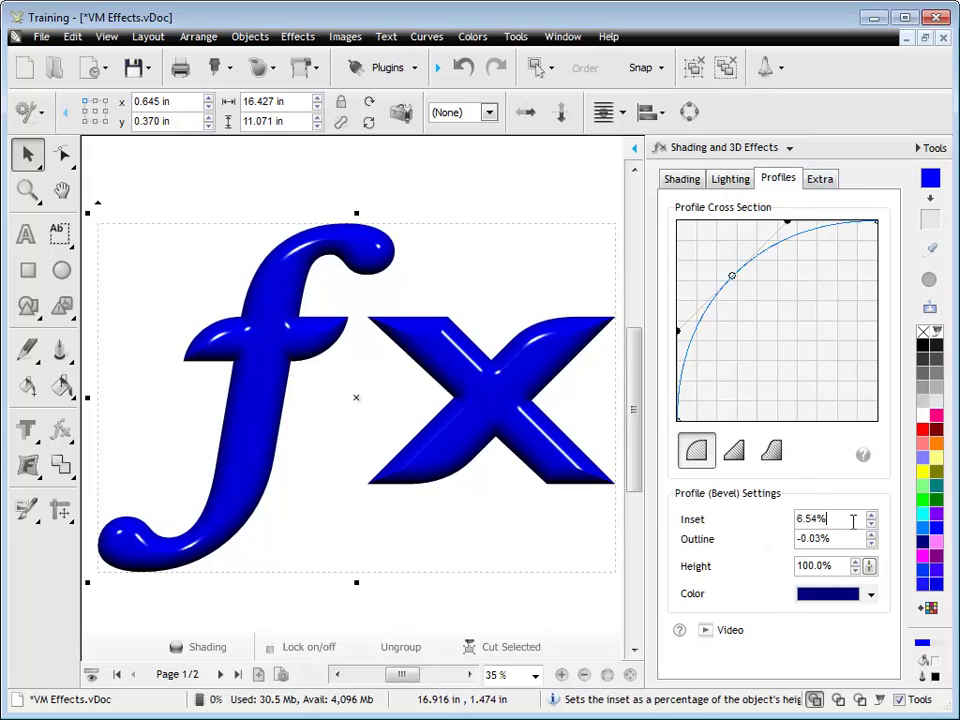
left_click_drag(853, 519, 777, 522)
type("10")
key("Return")
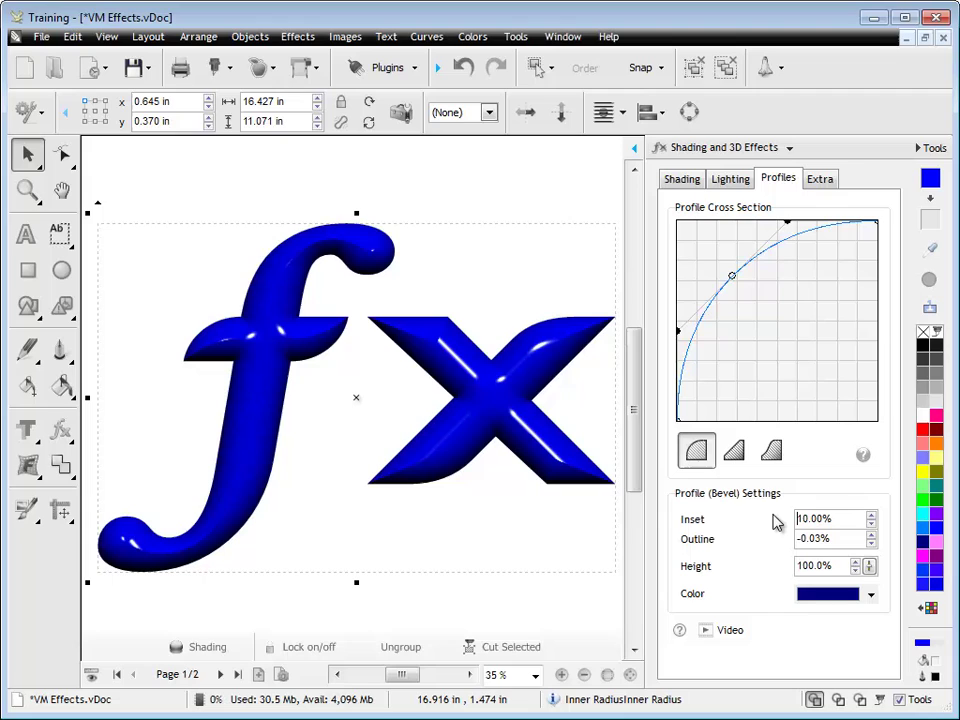
- Try the linear profile, then switch to the S-shaped sigmoid profile with a 5% inset
left_click(734, 452)
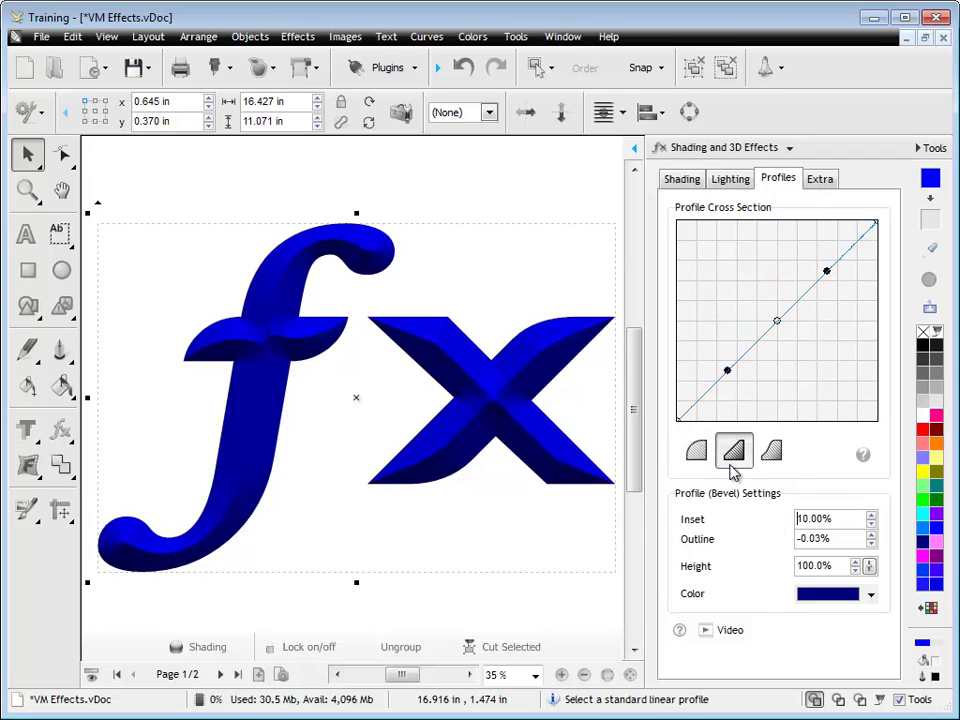
left_click(774, 463)
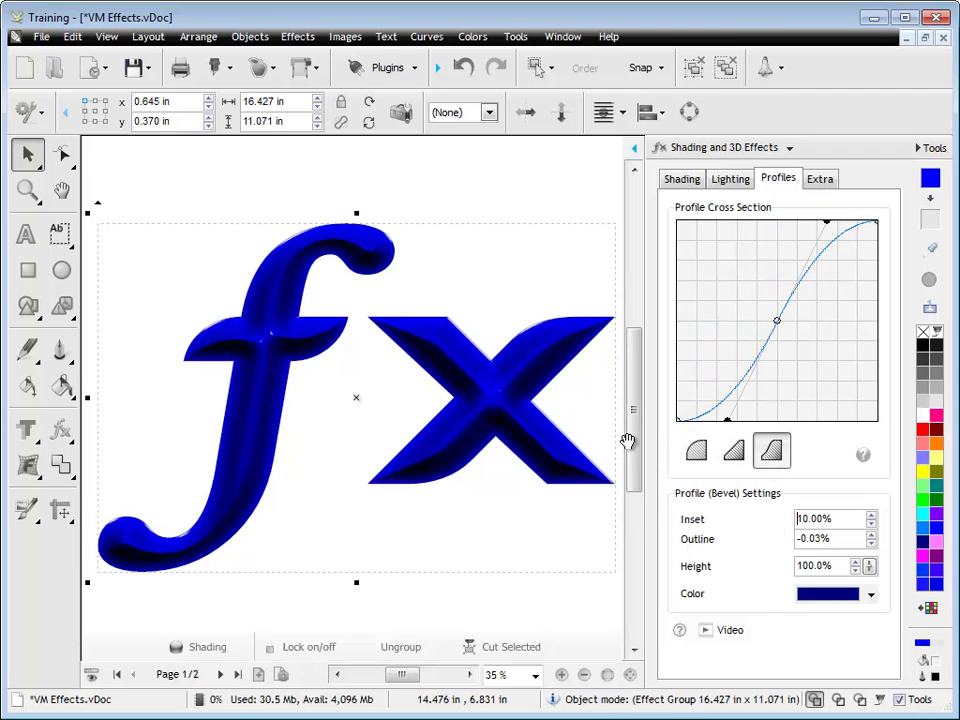
left_click(868, 519)
type("5")
key("Return")
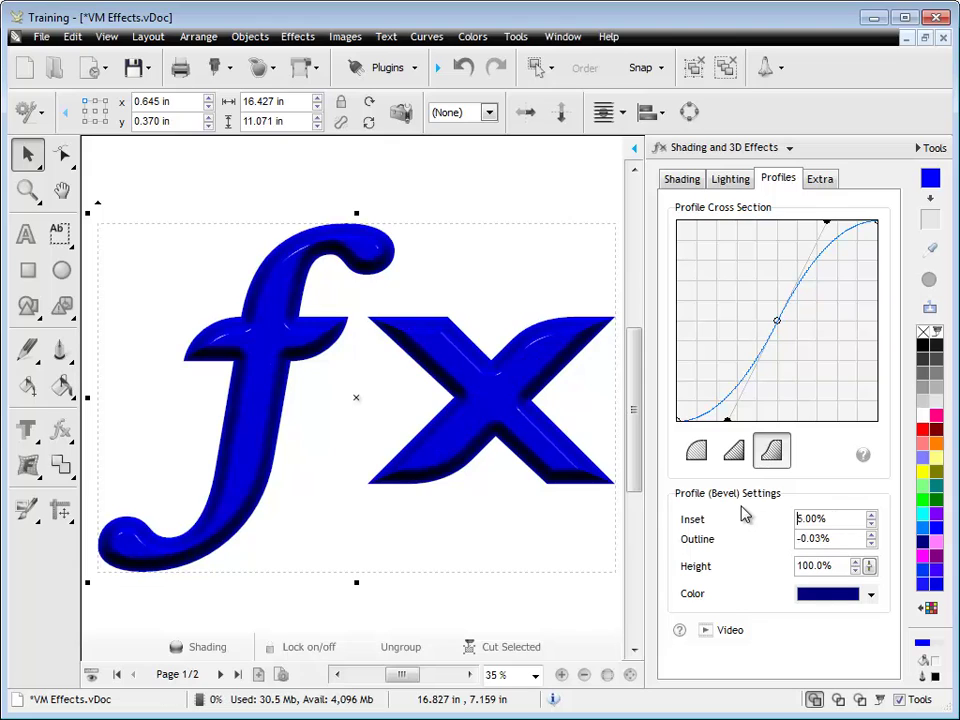
- Set Gloss Value and Highlight Strength to 100% and regroup both lights on the sphere
left_click(720, 184)
left_click_drag(754, 257, 752, 273)
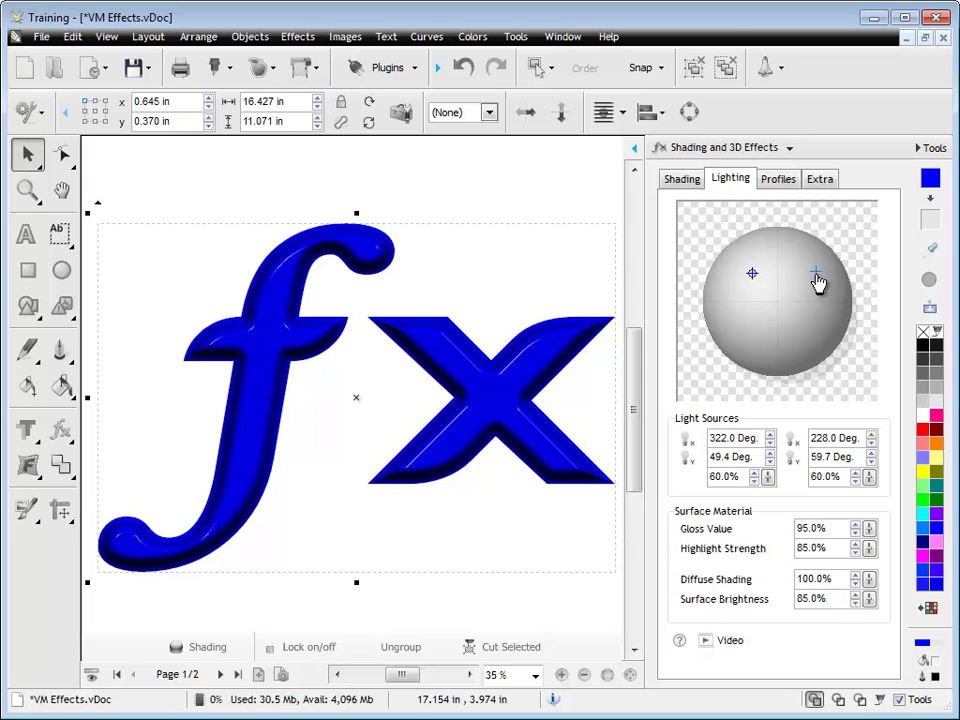
mouse_move(815, 275)
left_mouse_down()
mouse_move(751, 257)
mouse_move(766, 265)
mouse_move(755, 269)
left_mouse_up()
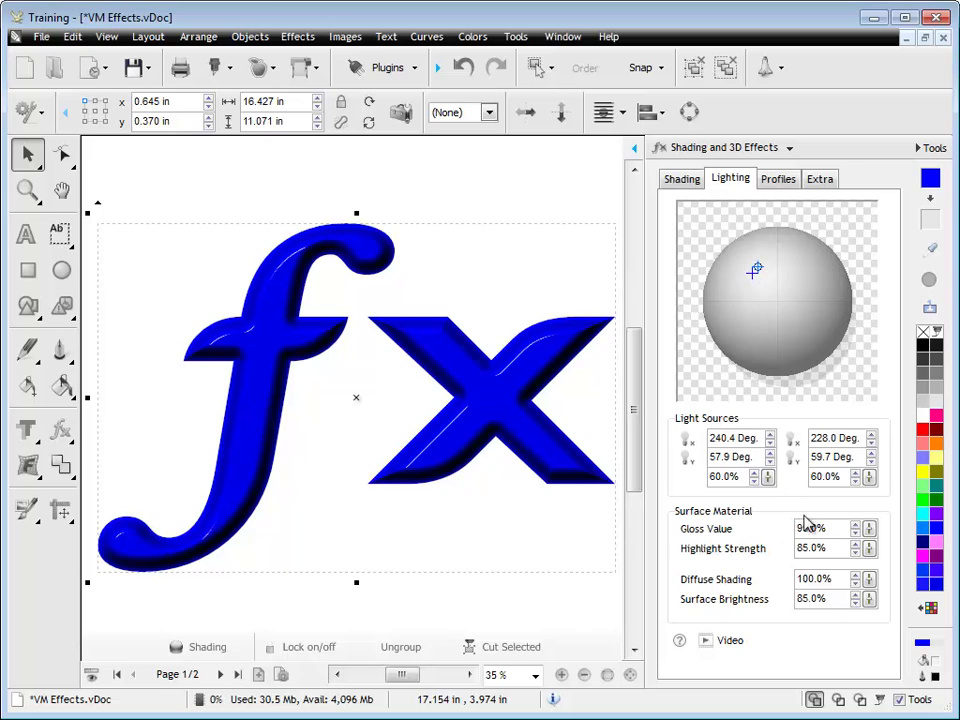
left_click(856, 526)
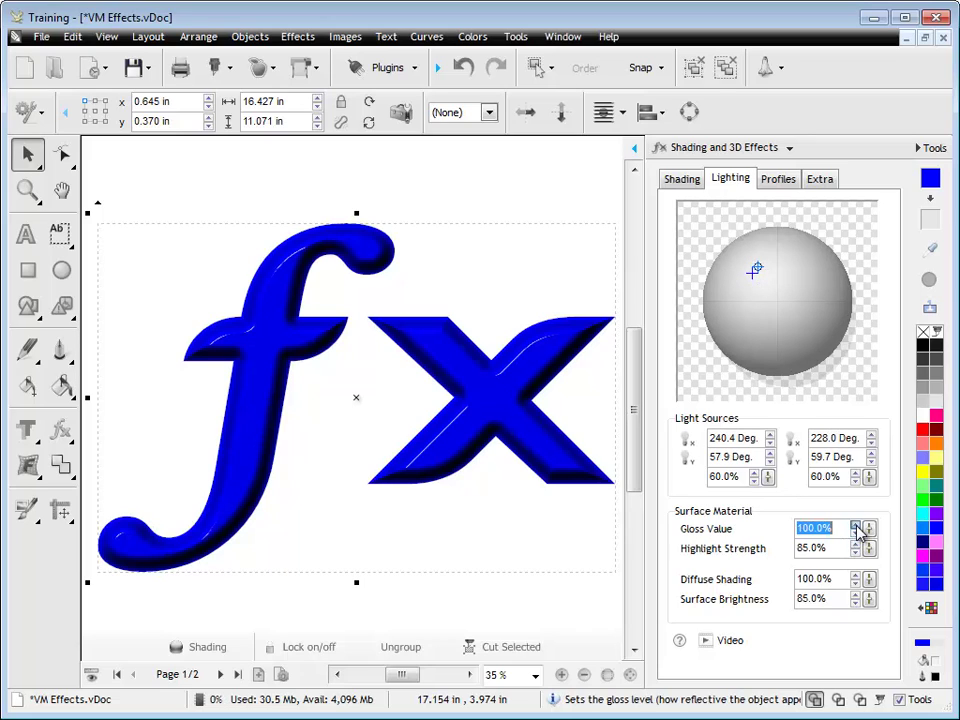
left_click(856, 545)
left_click(856, 545)
left_click(856, 545)
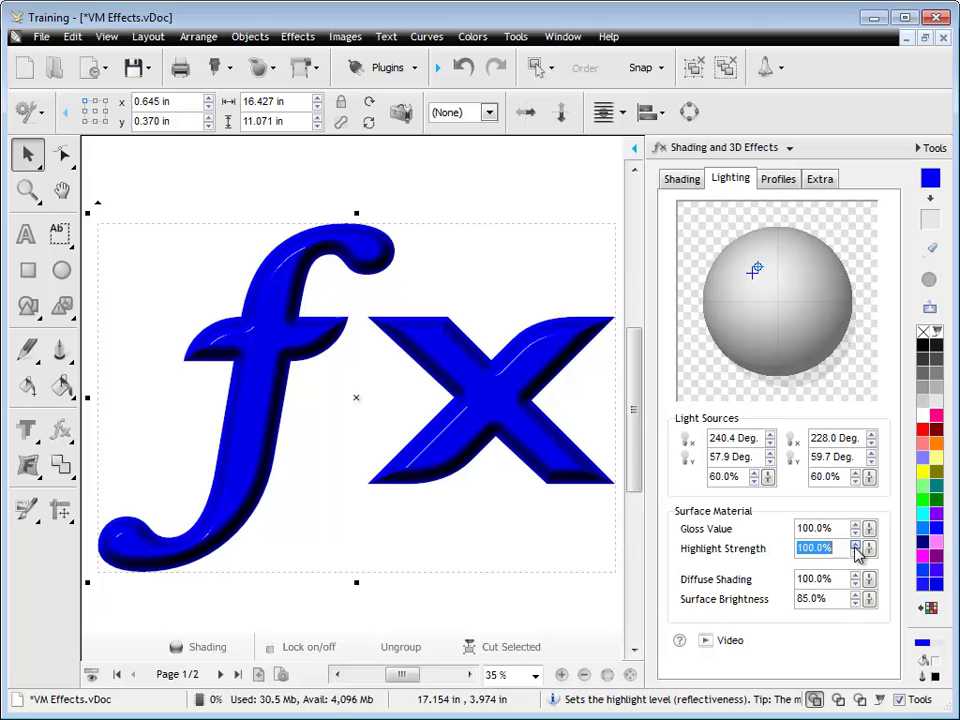
mouse_move(755, 269)
left_mouse_down()
mouse_move(769, 304)
mouse_move(762, 296)
left_mouse_up()
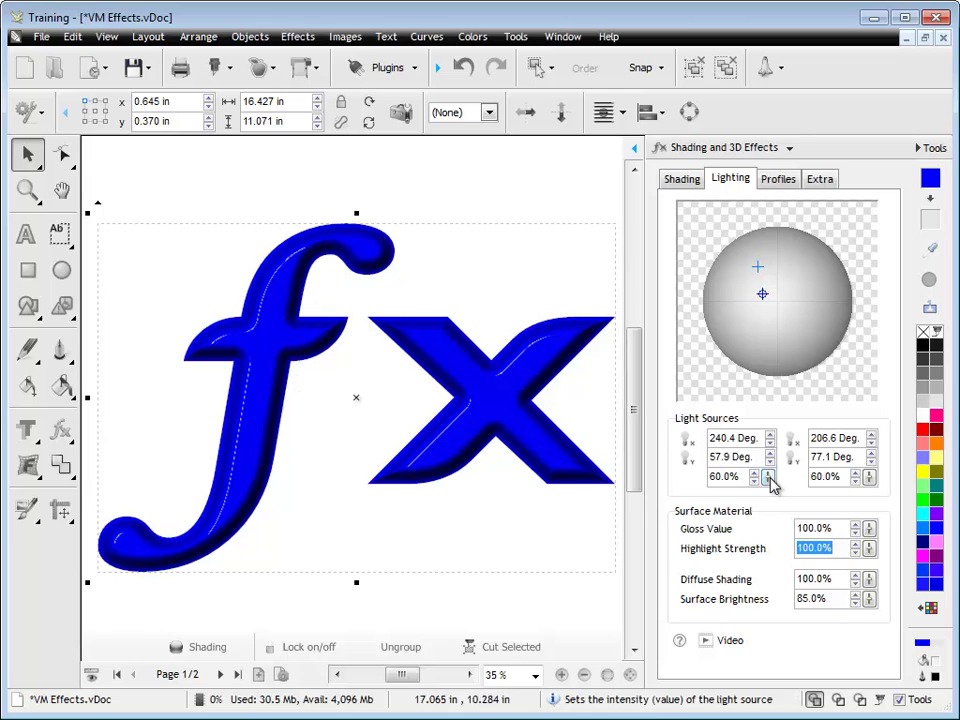
- Raise the light intensities to 85% and 80% and move the second light to 206.6°/77.1°
left_click_drag(767, 483, 773, 456)
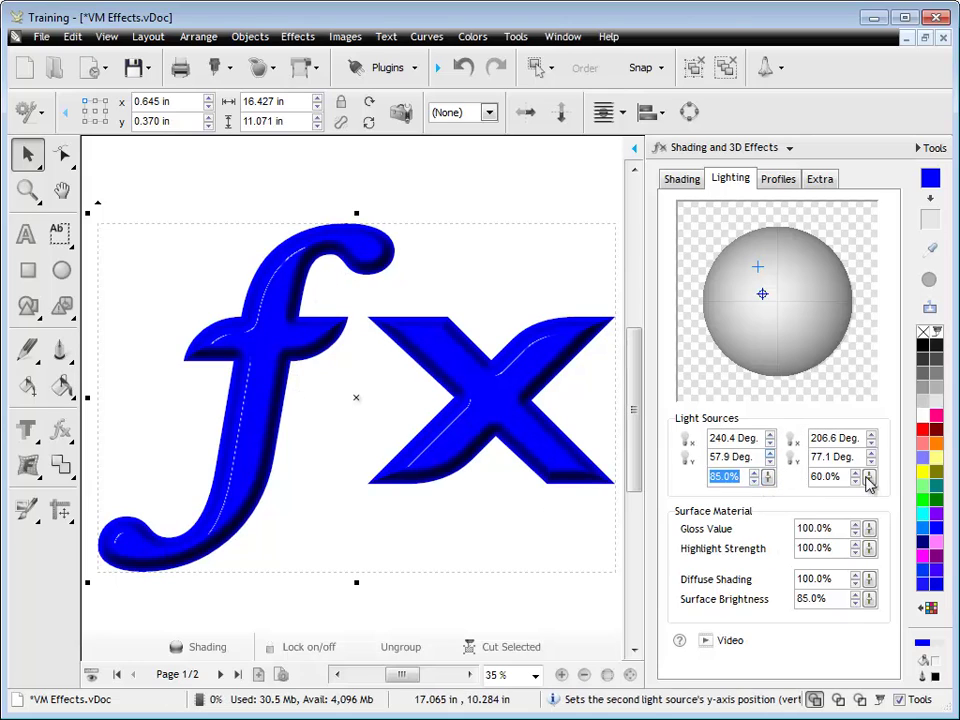
left_click_drag(869, 478, 870, 468)
left_click_drag(762, 294, 746, 297)
- Lower the bevel Height to 55% and nudge the Inset up to 6%, then return to Lighting
left_click(780, 179)
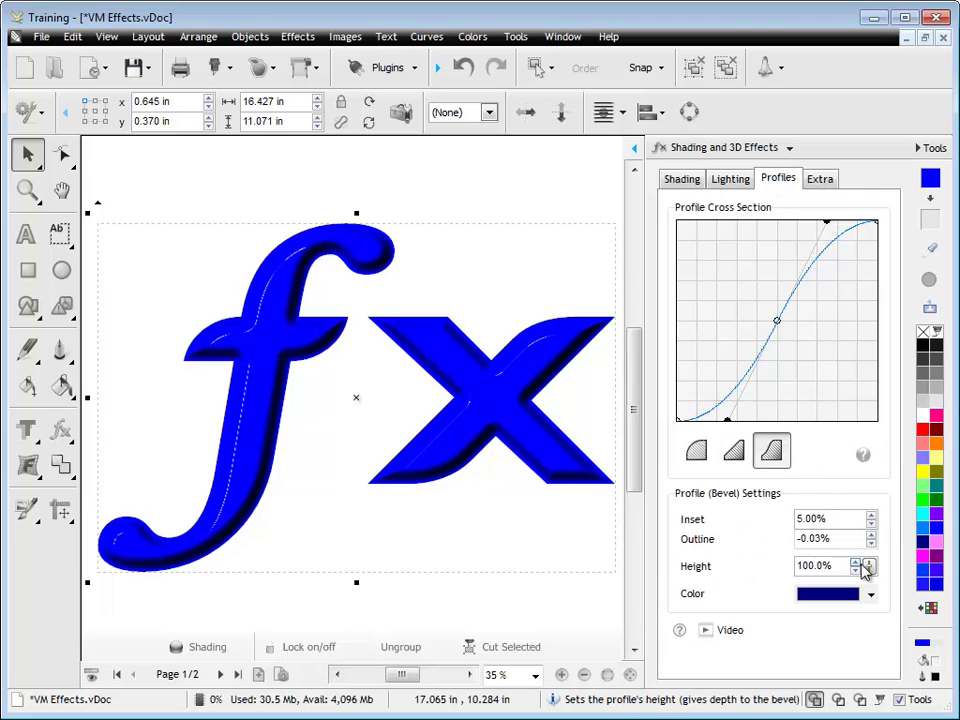
left_click_drag(866, 567, 868, 564)
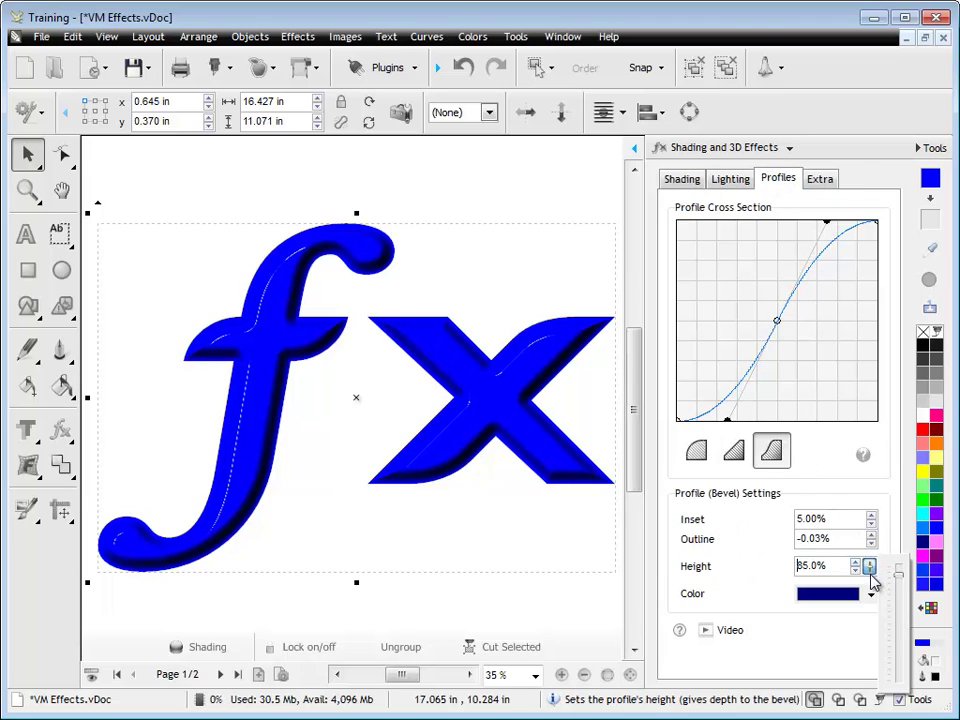
left_click(870, 518)
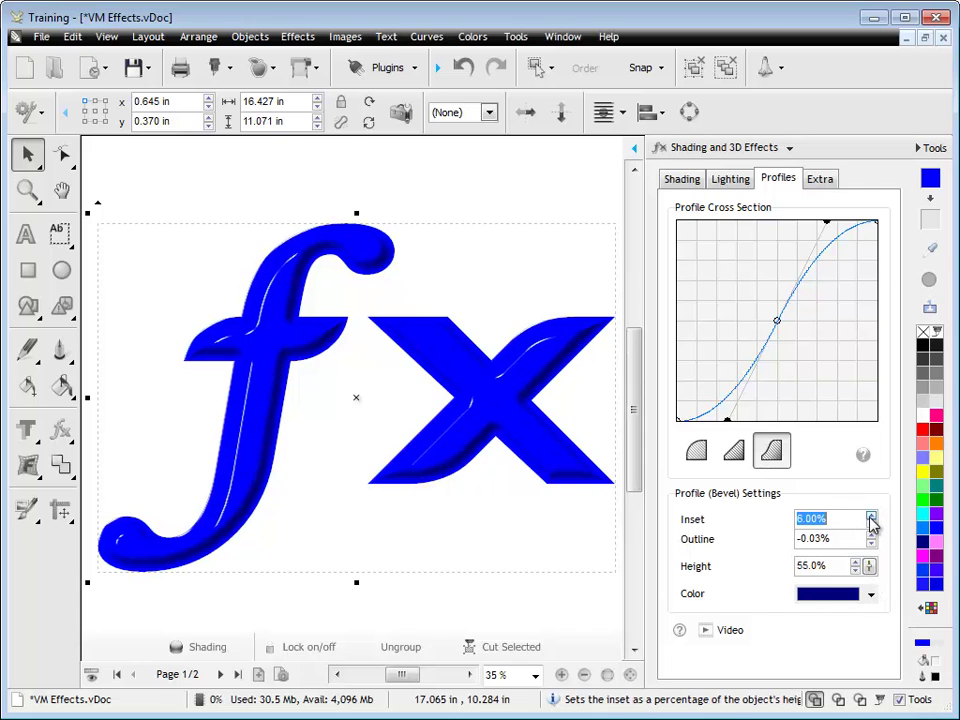
left_click(694, 184)
left_click(731, 182)
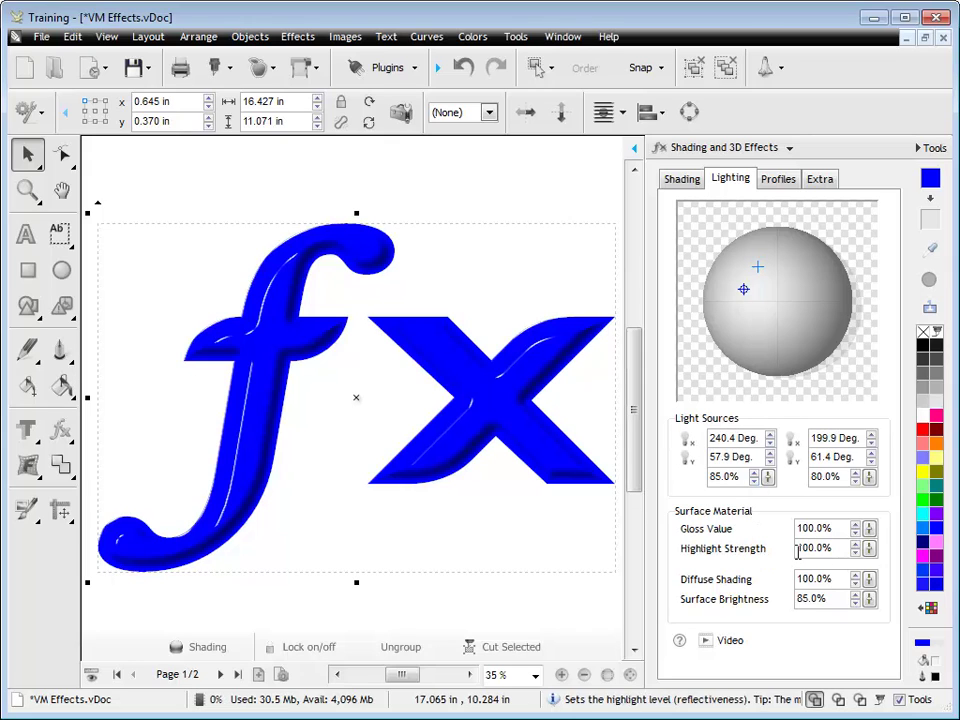
- Choose Gloss Plastic 02 from the presets and accept it, turning the fx text red
left_click(60, 430)
left_click(103, 457)
left_click(329, 208)
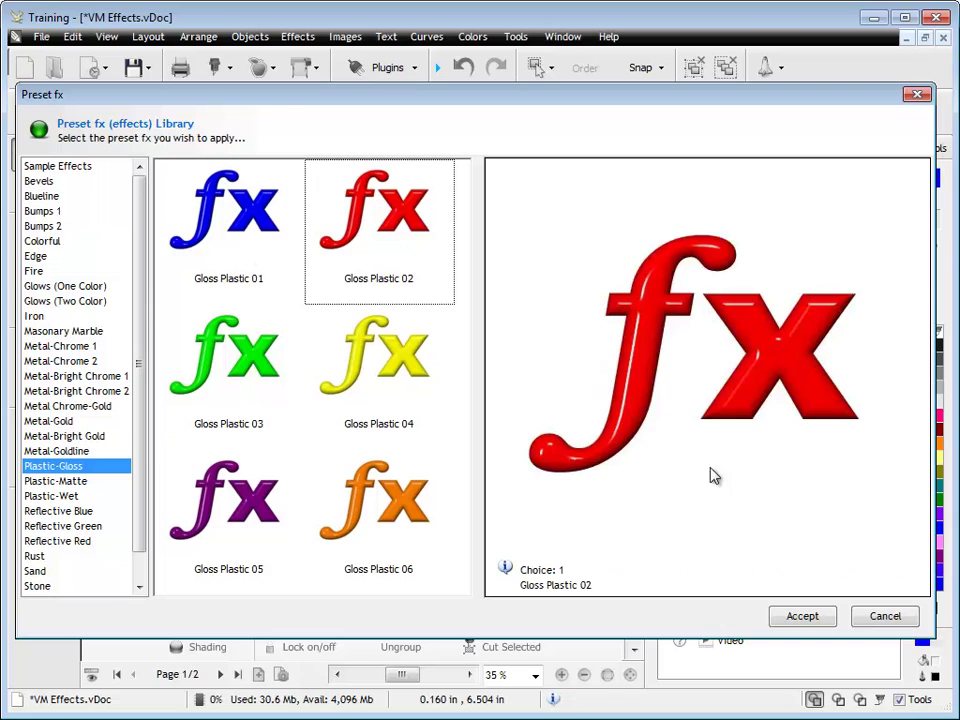
left_click(815, 616)
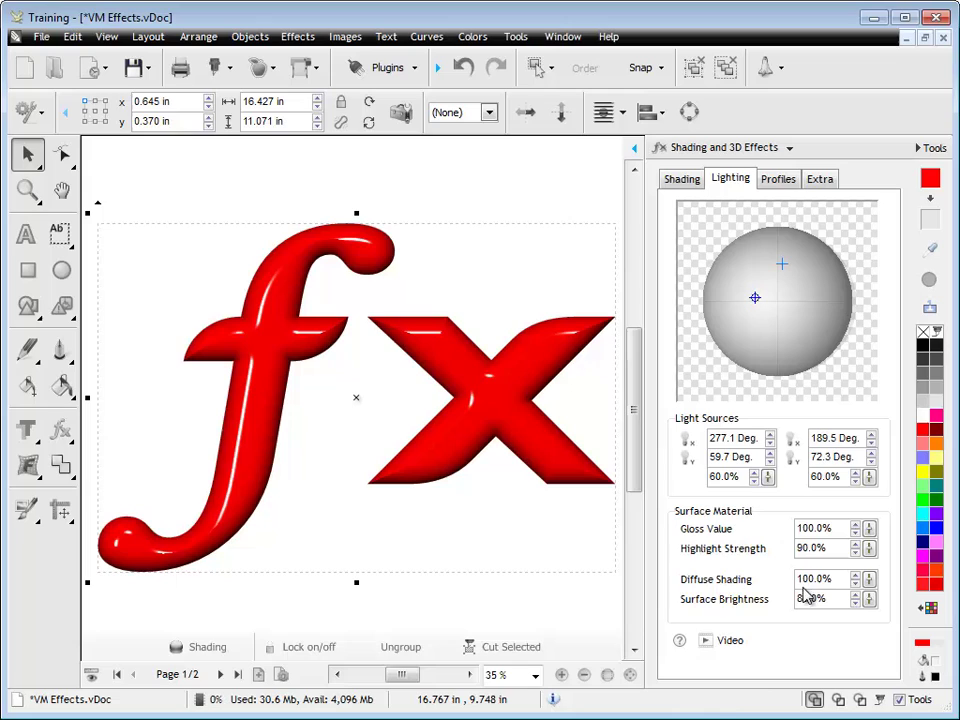
- Adjust the red fx text's Diffuse Shading from 15% up to 90.0%
left_click(840, 581)
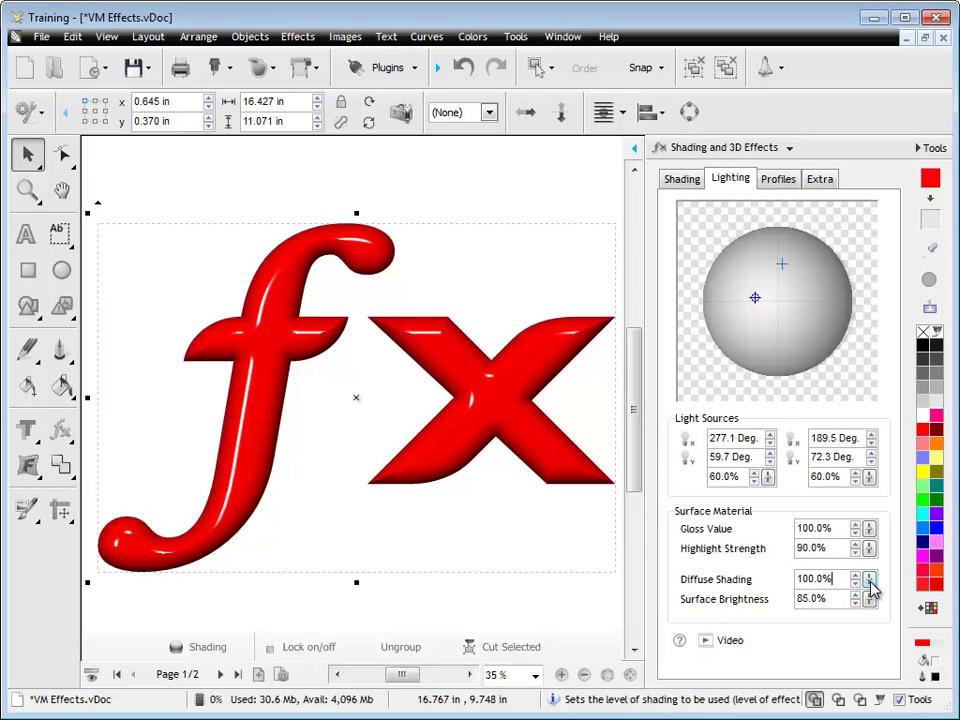
left_click_drag(870, 580, 890, 687)
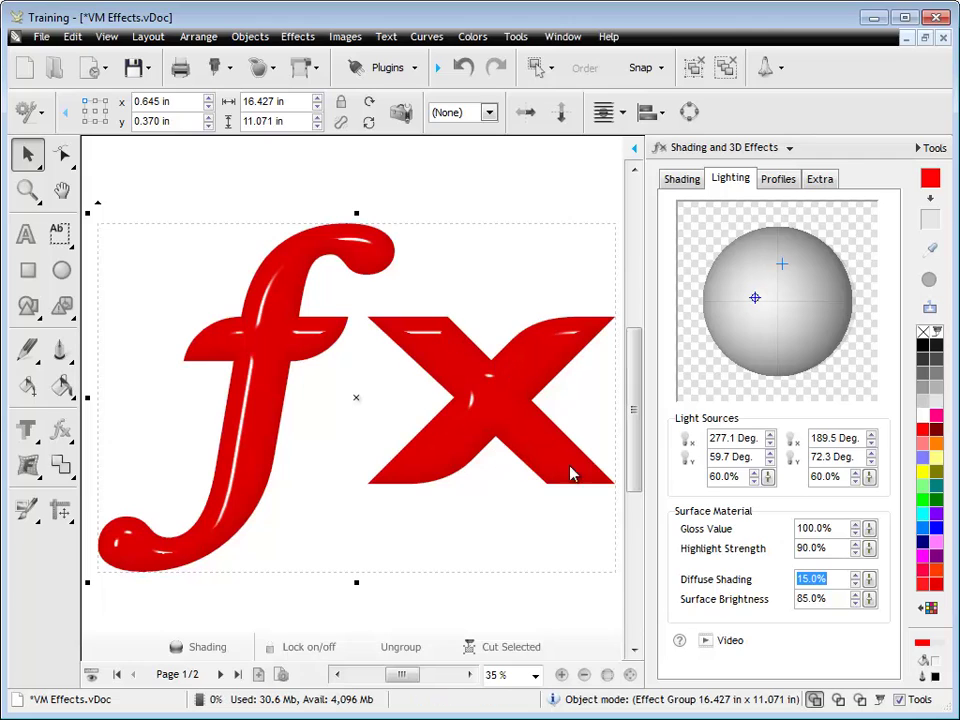
left_click_drag(868, 588, 873, 512)
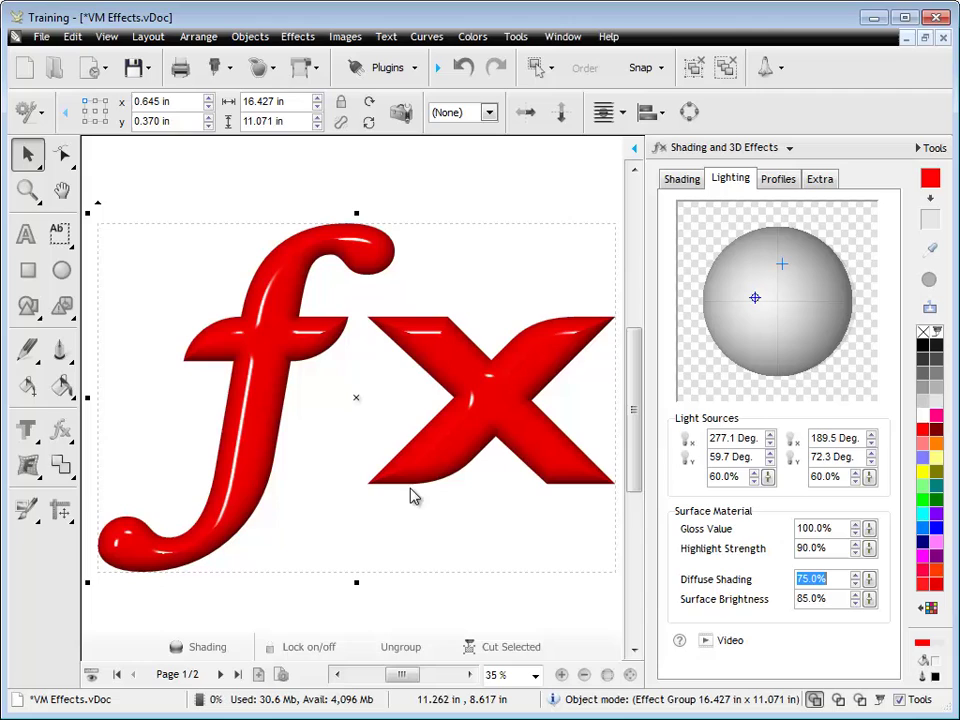
left_click_drag(868, 588, 868, 574)
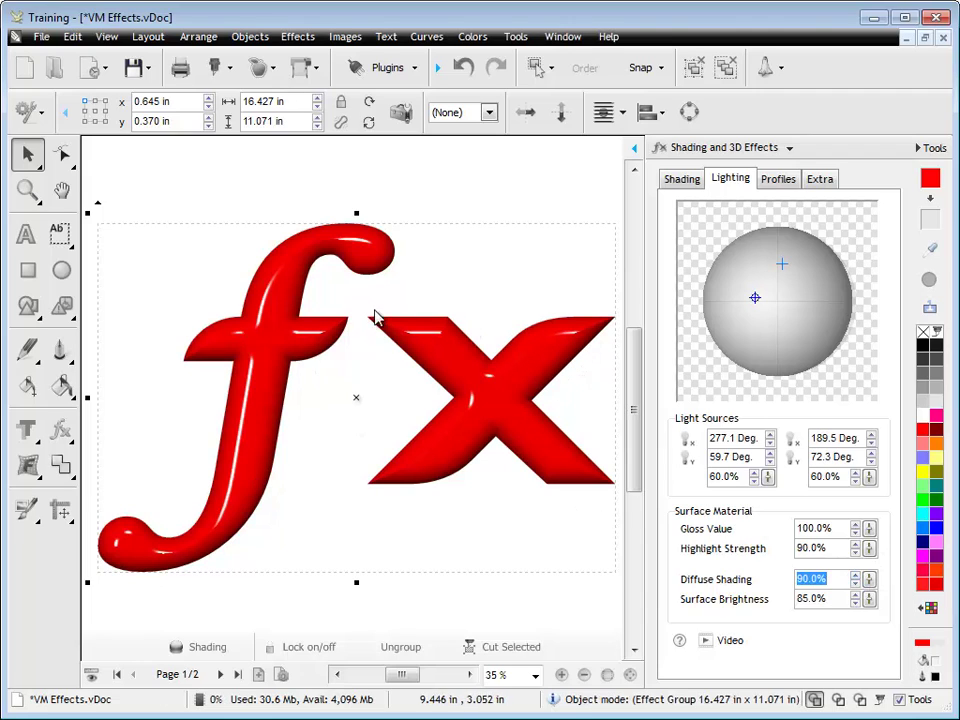
- Set Highlight Strength to 95% and Surface Brightness to 60%, and move the second light marker
left_click(838, 599)
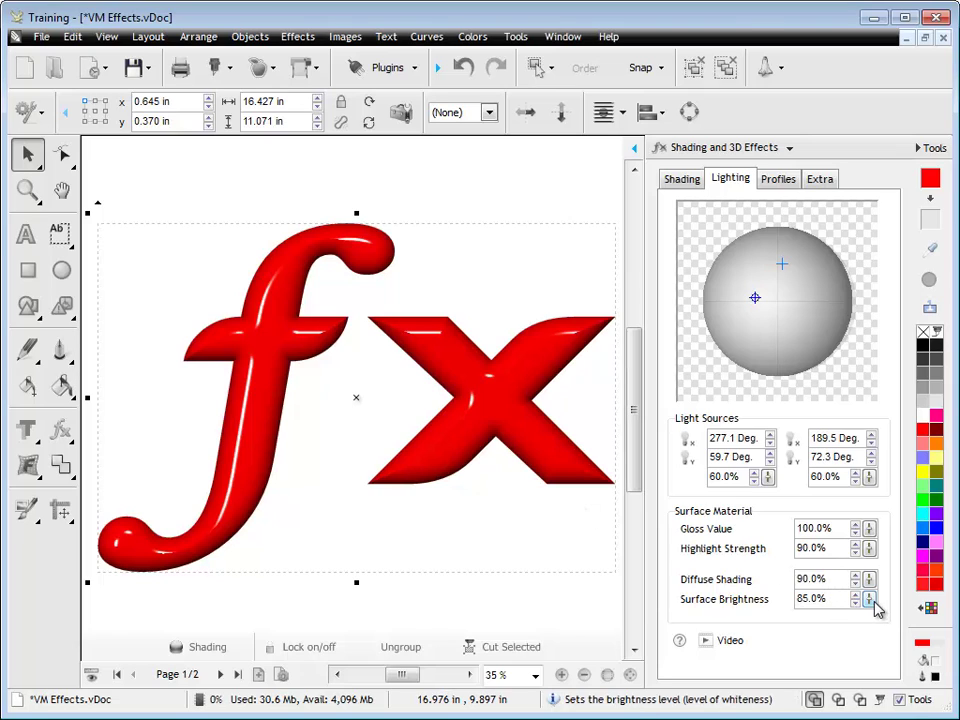
left_click_drag(872, 604, 879, 634)
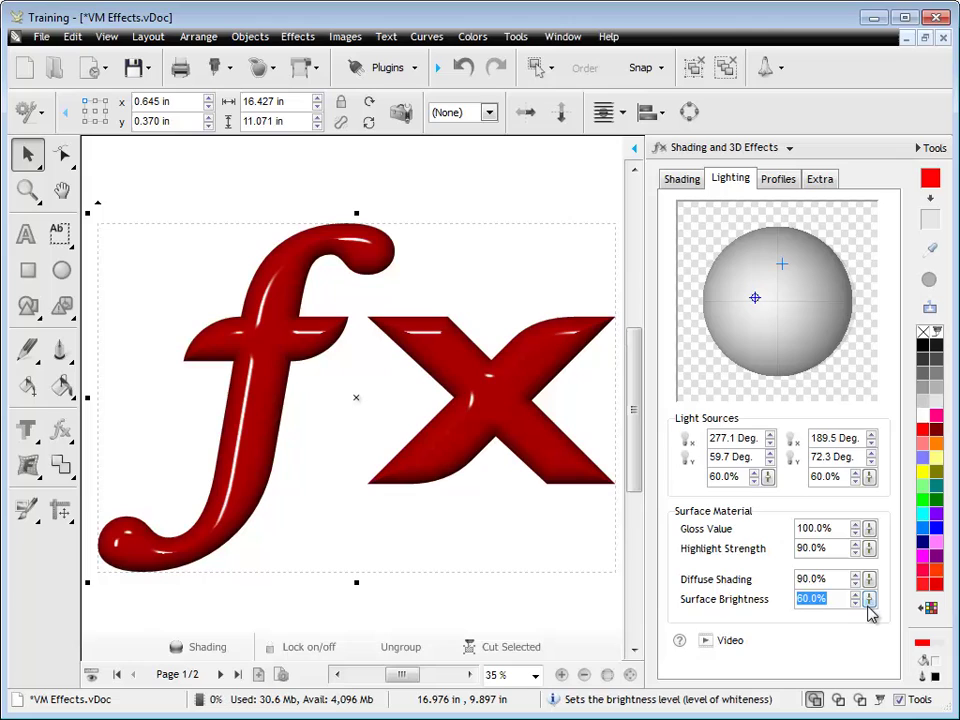
left_click(854, 604)
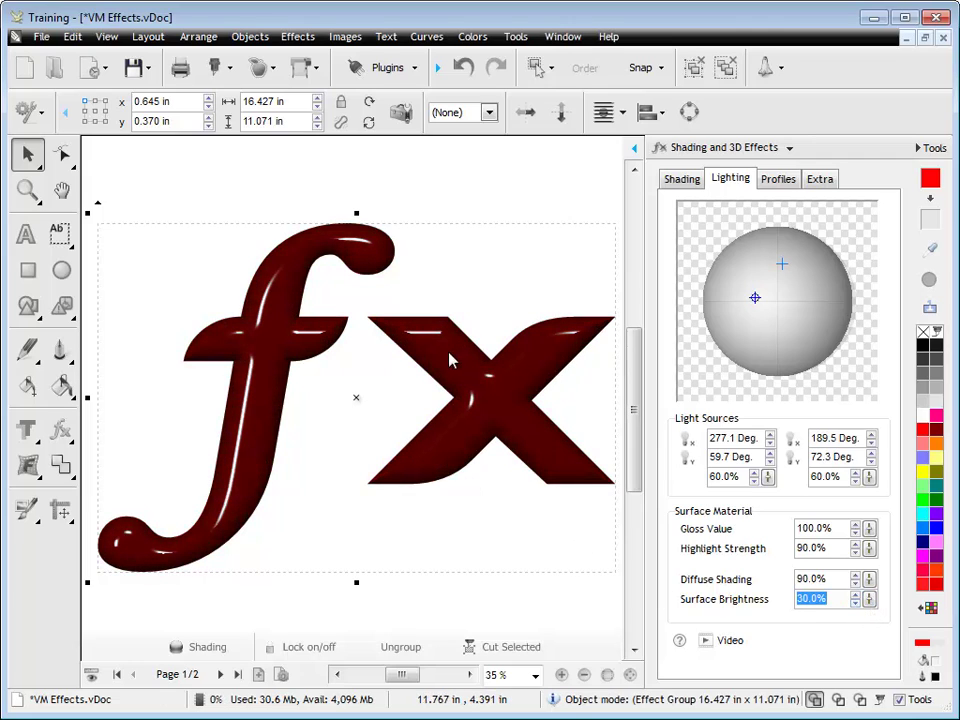
left_click(856, 545)
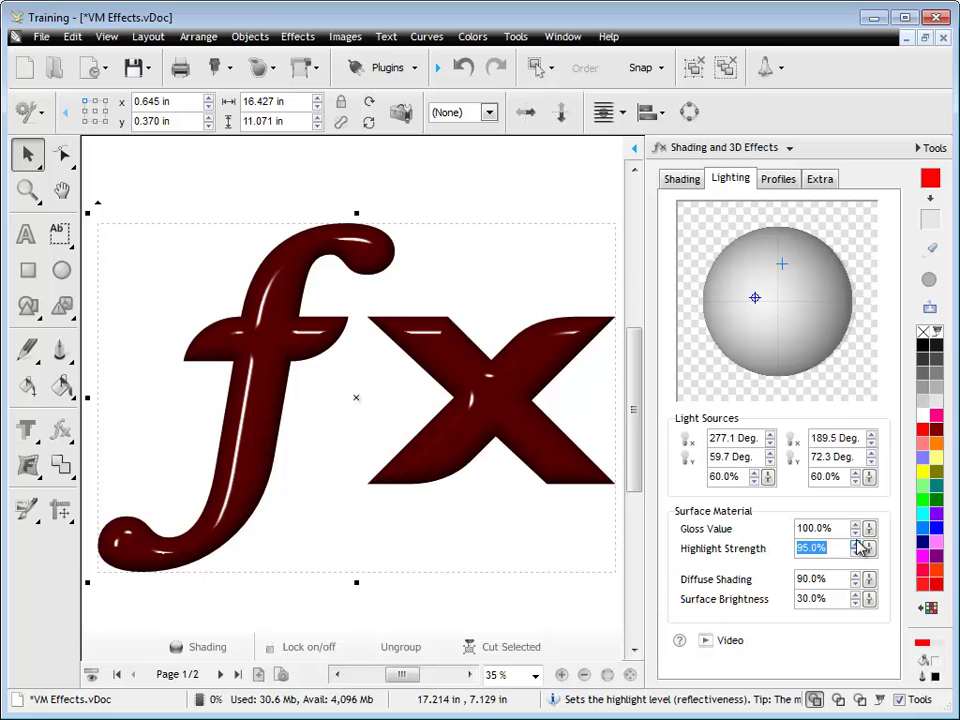
left_click_drag(754, 296, 765, 283)
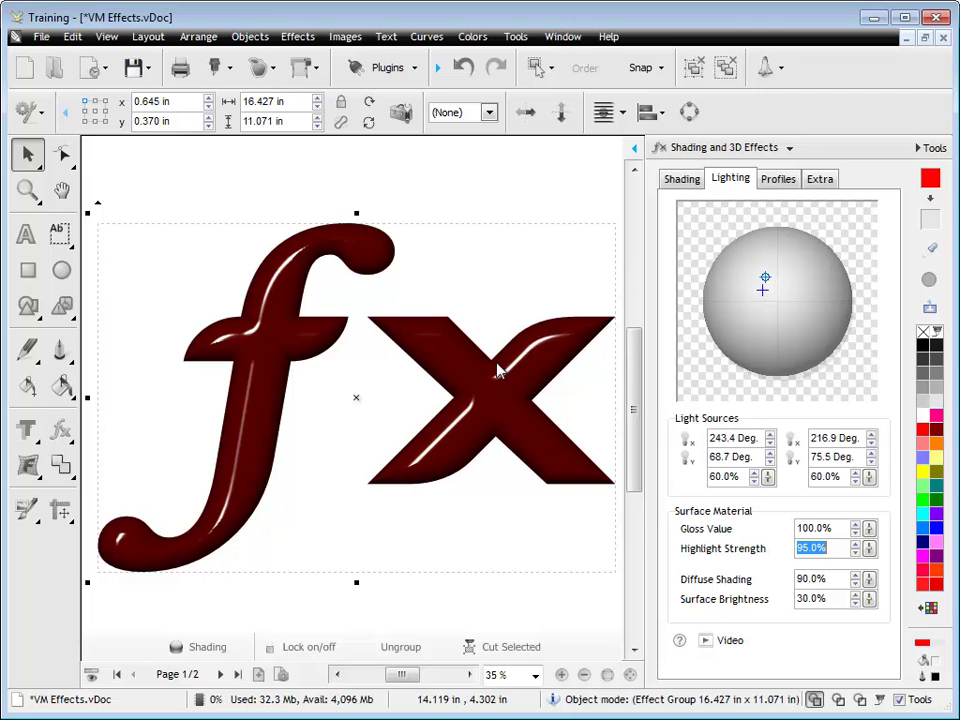
left_click(855, 595)
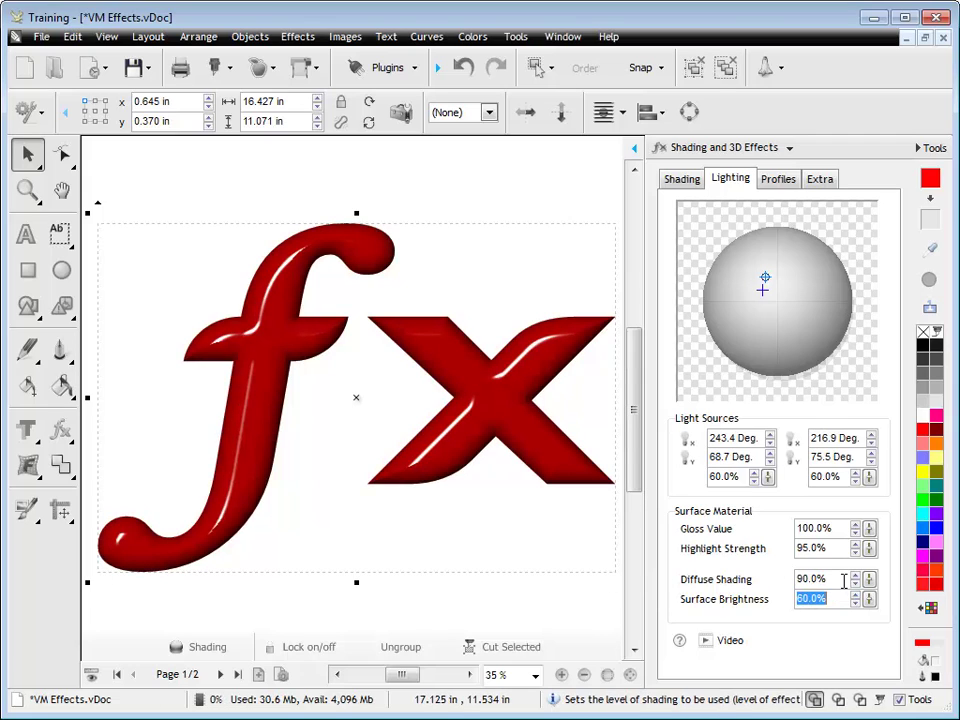
left_click(843, 581)
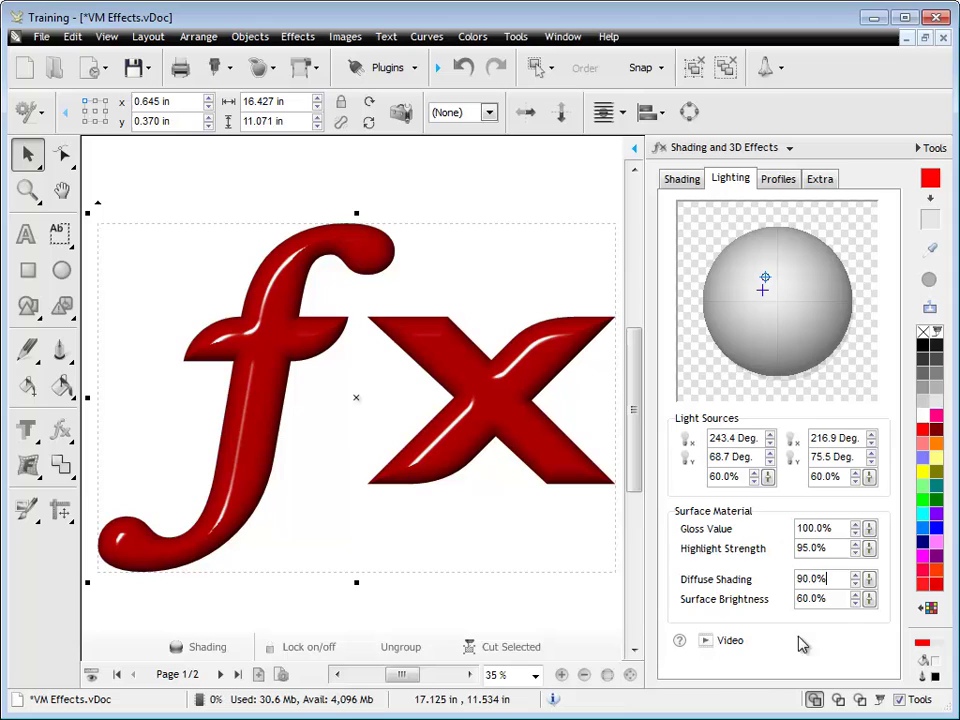
- Look over the Extra, Profiles and Lighting tabs, then return to the Shading fill styles
left_click(818, 181)
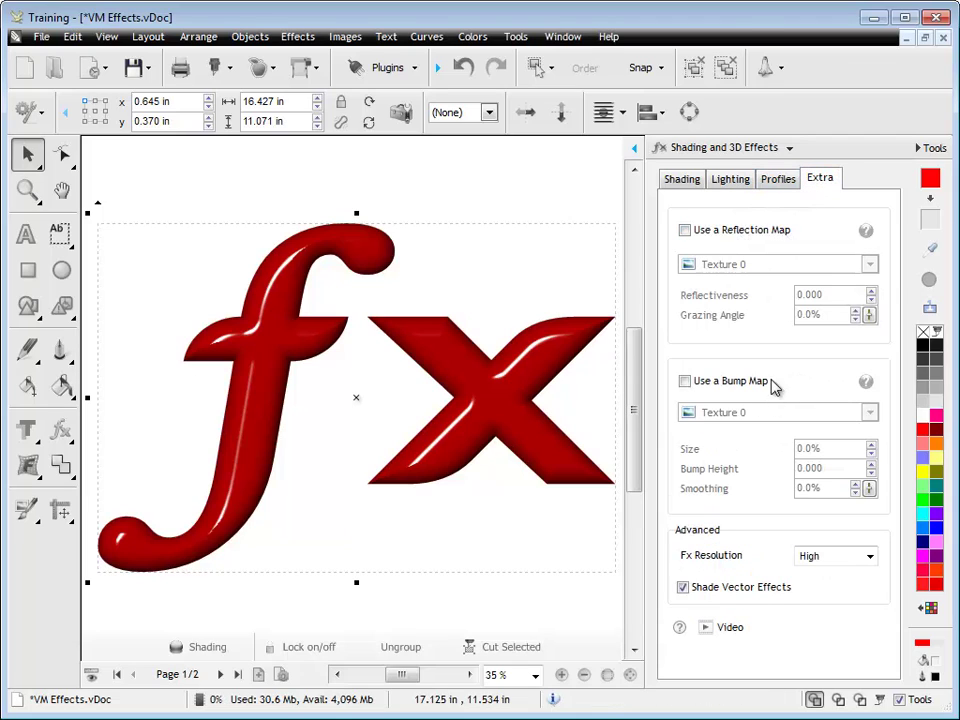
left_click(776, 183)
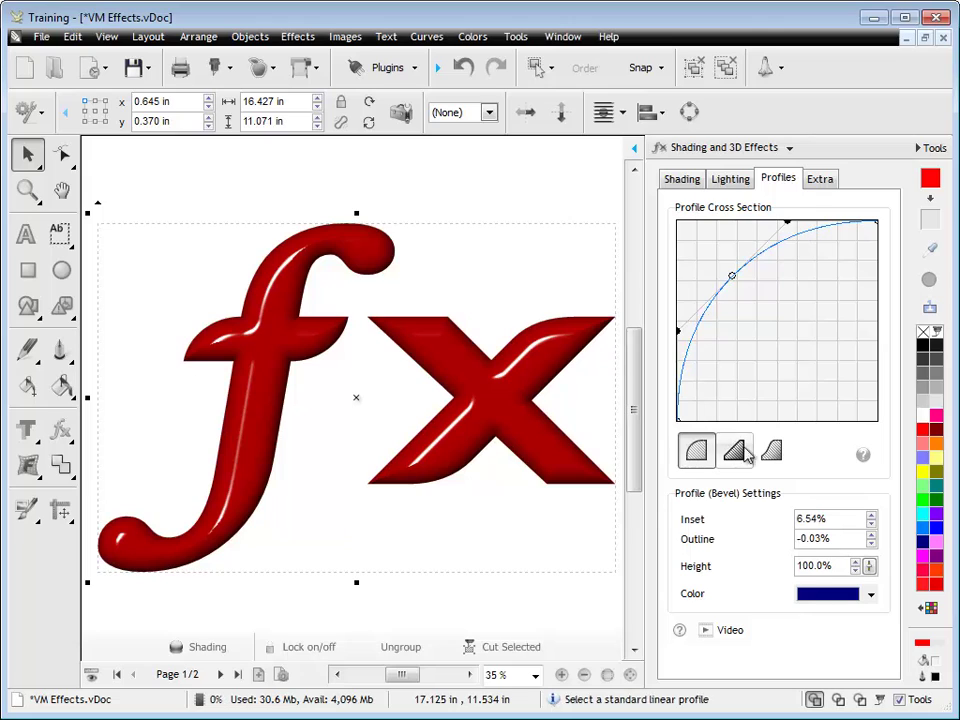
left_click(730, 183)
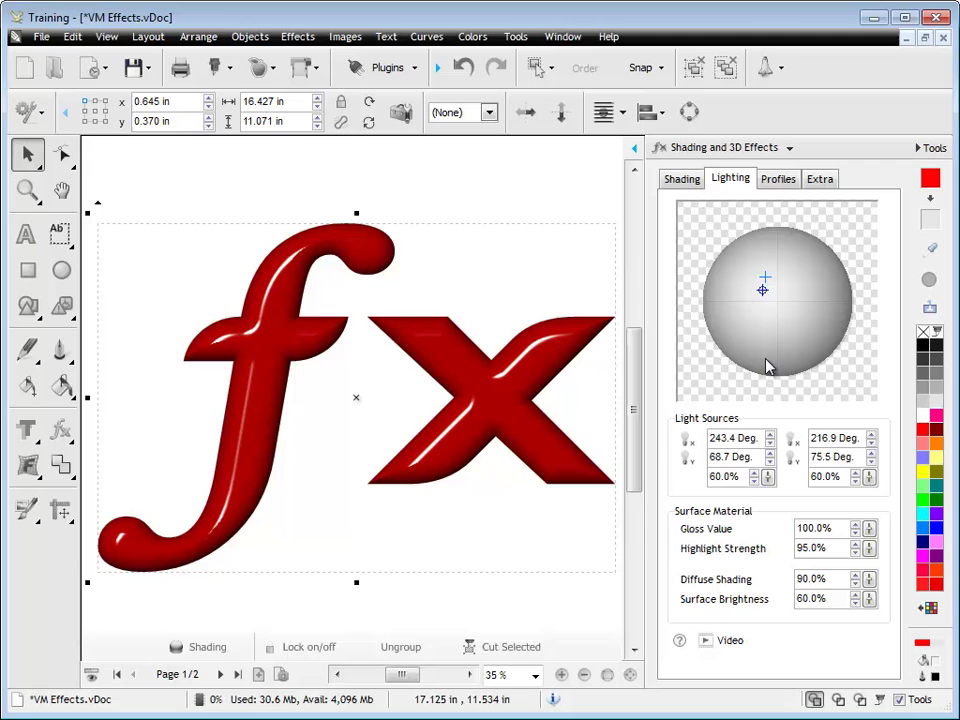
left_click(683, 182)
- Fill the fx text with the Demo_1012 plaid texture from the Texture Library
left_click(846, 386)
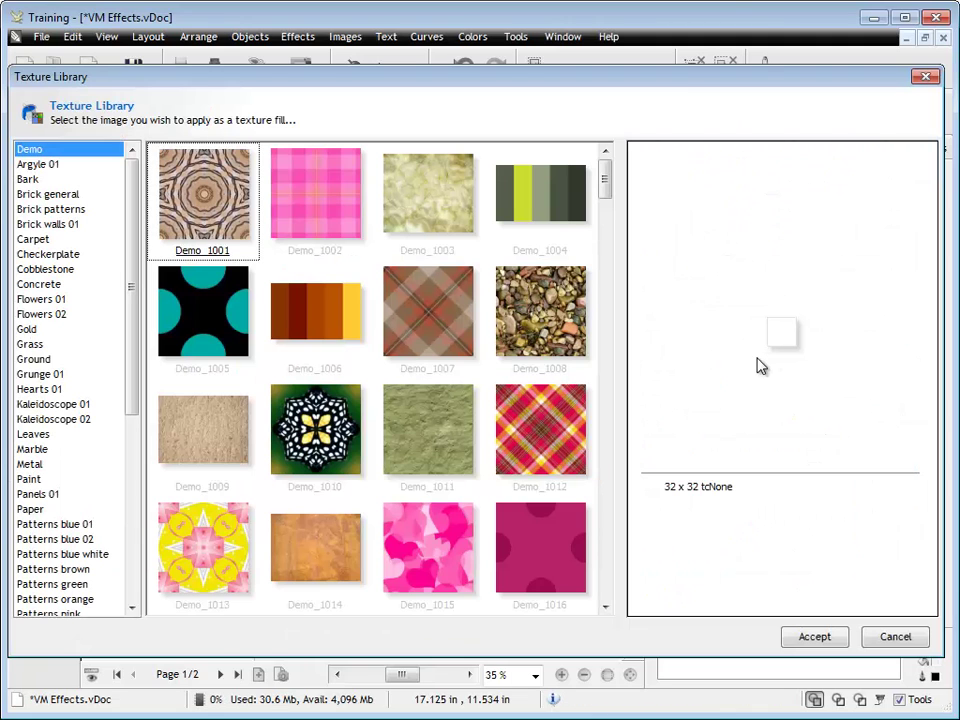
left_click(575, 430)
left_click(810, 638)
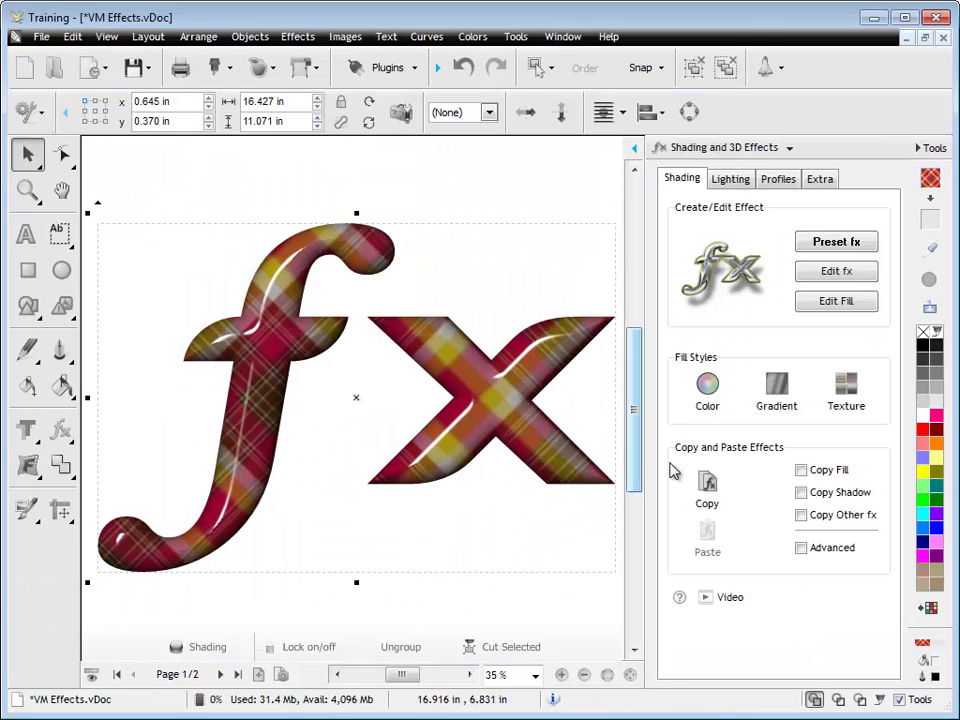
- Set Surface Brightness to 80%, Highlight Strength to 75% and Gloss Value to 15%
left_click(735, 180)
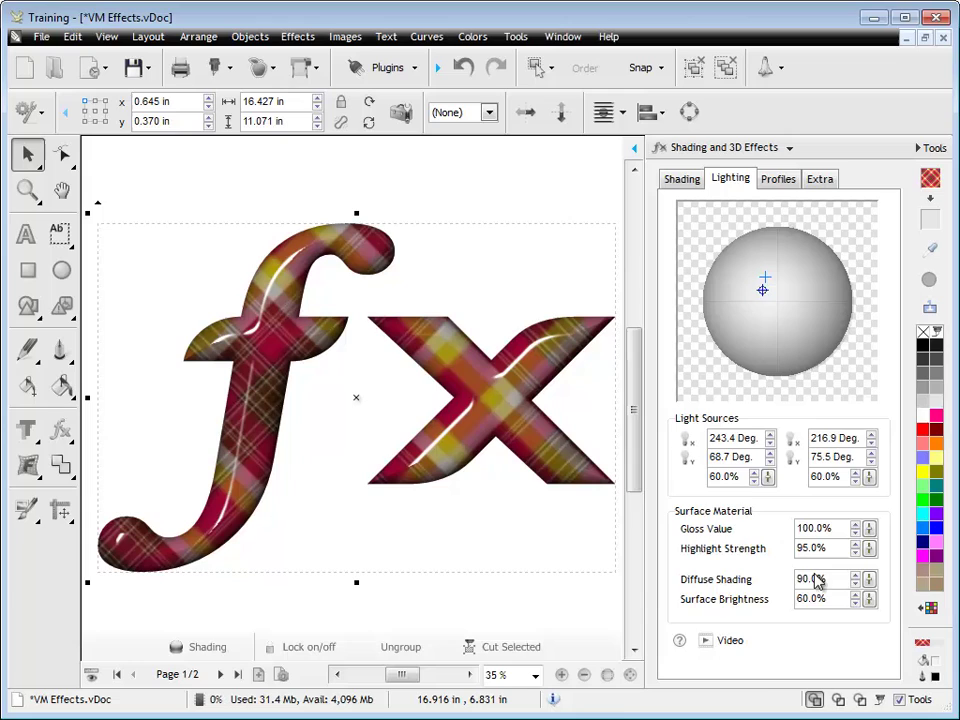
left_click(868, 596)
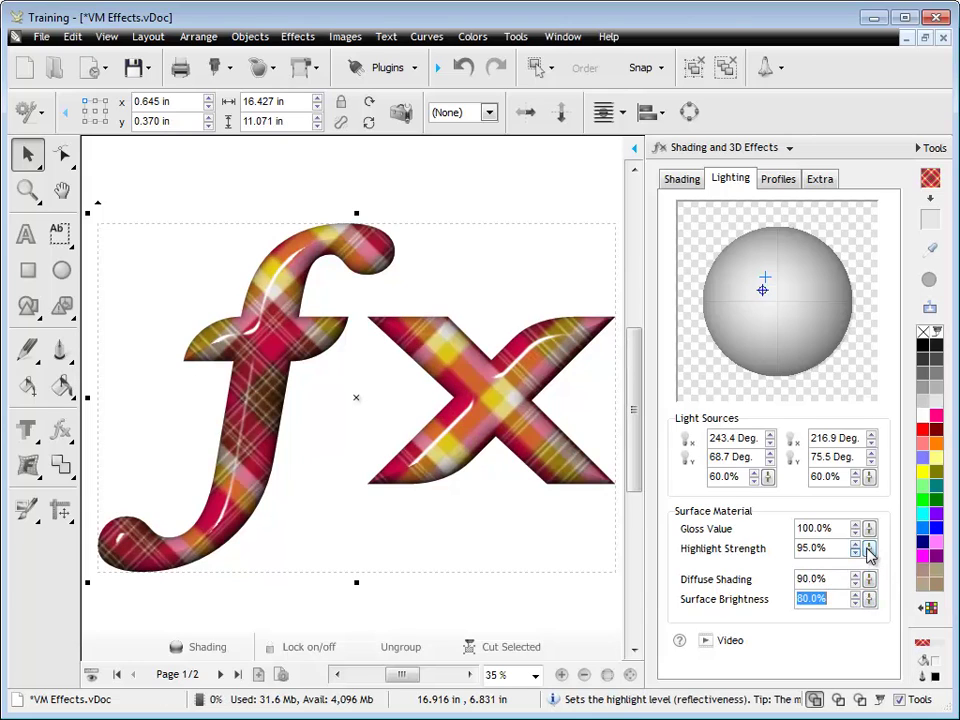
left_click(868, 554)
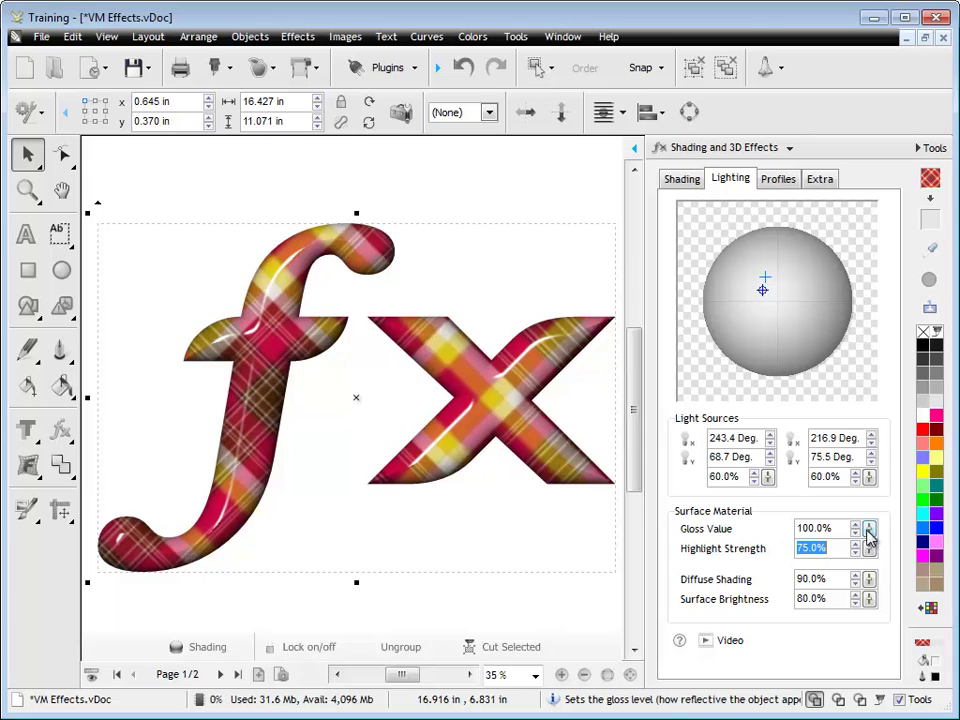
left_click(868, 534)
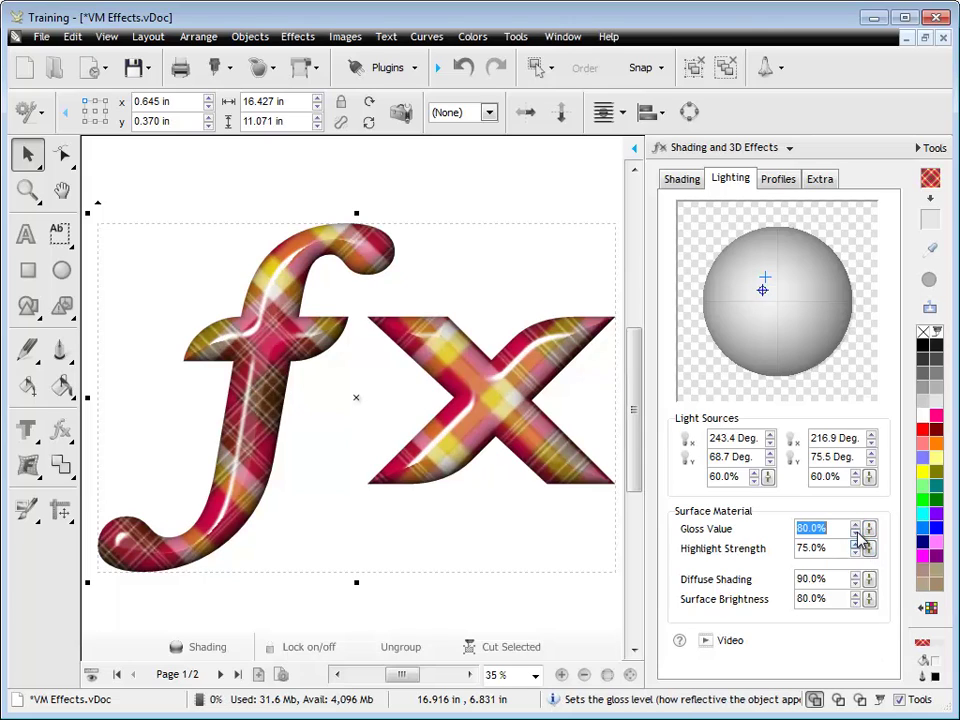
left_click(858, 537)
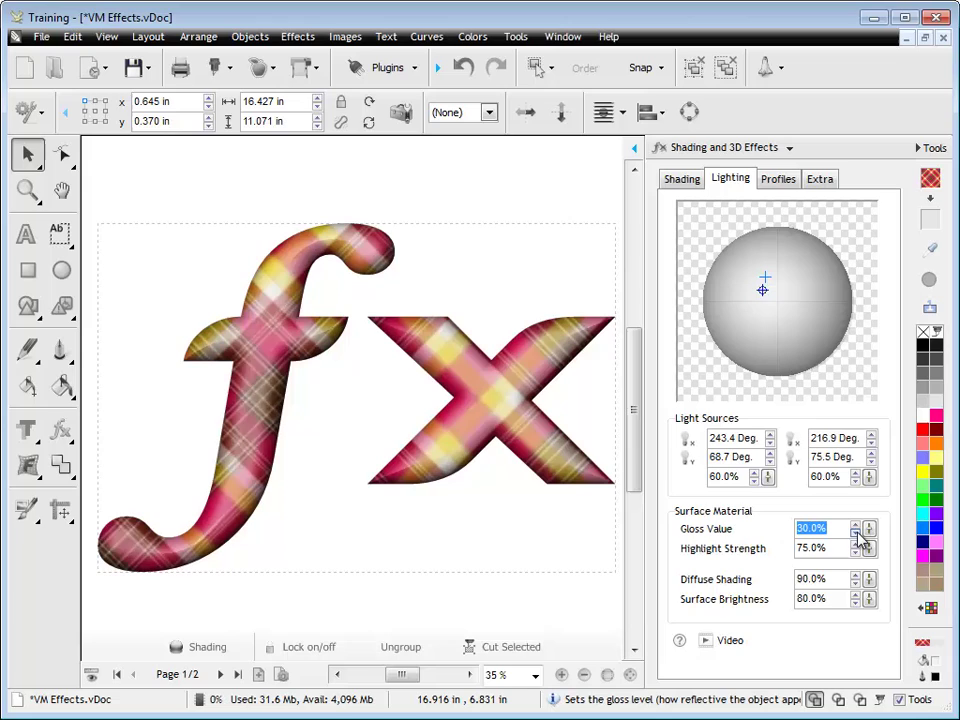
left_click(858, 537)
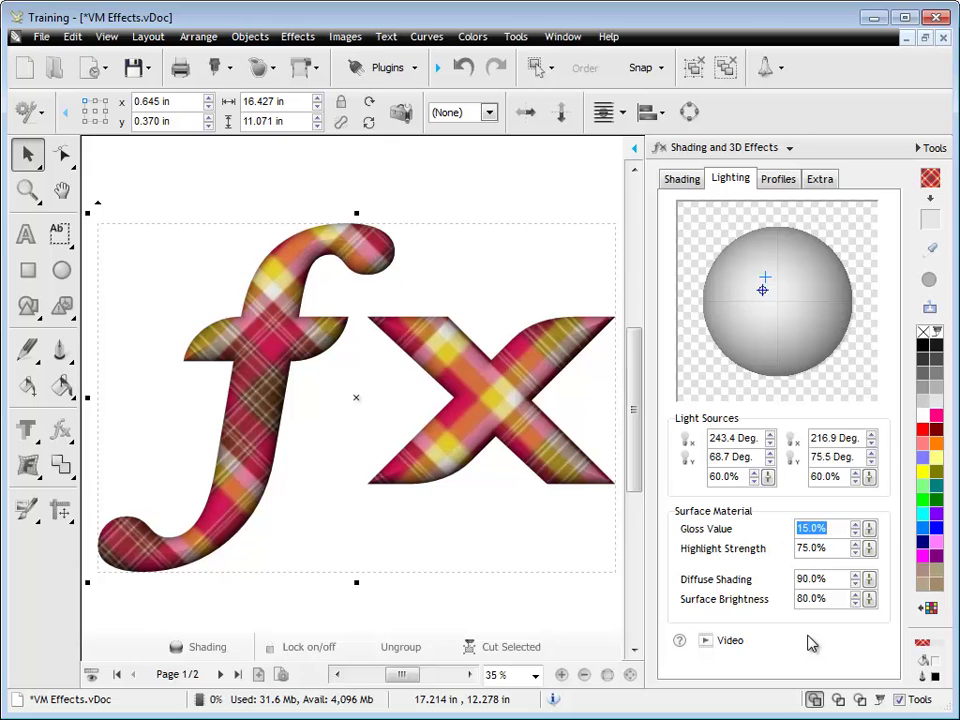
- Browse the Preset fx categories and apply Iron's Wrought Iron 01 preset to the text
left_click(688, 180)
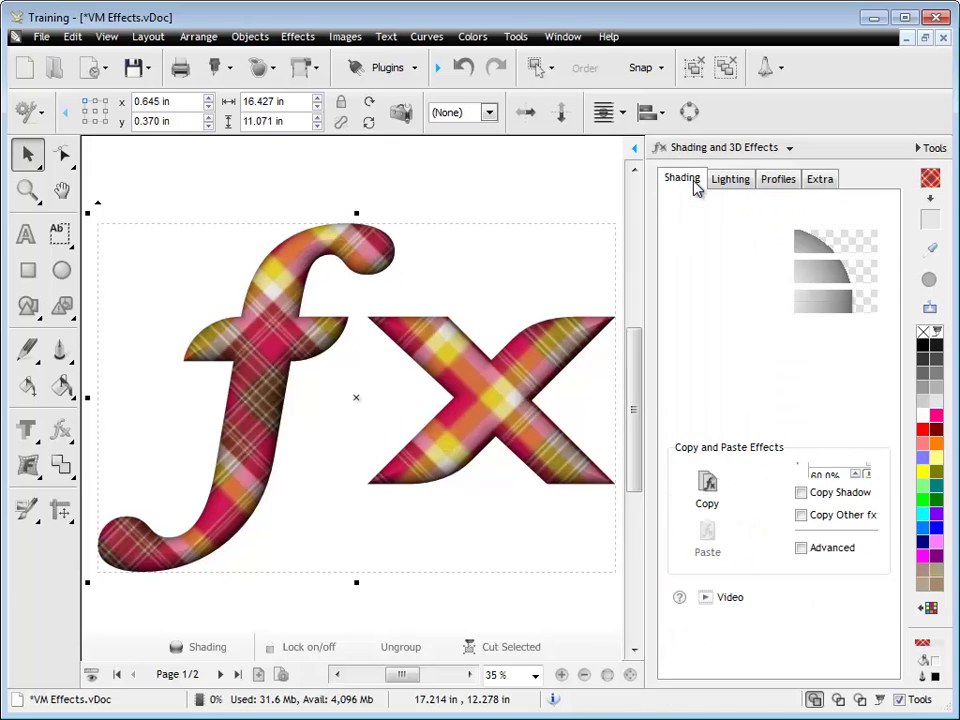
left_click(812, 246)
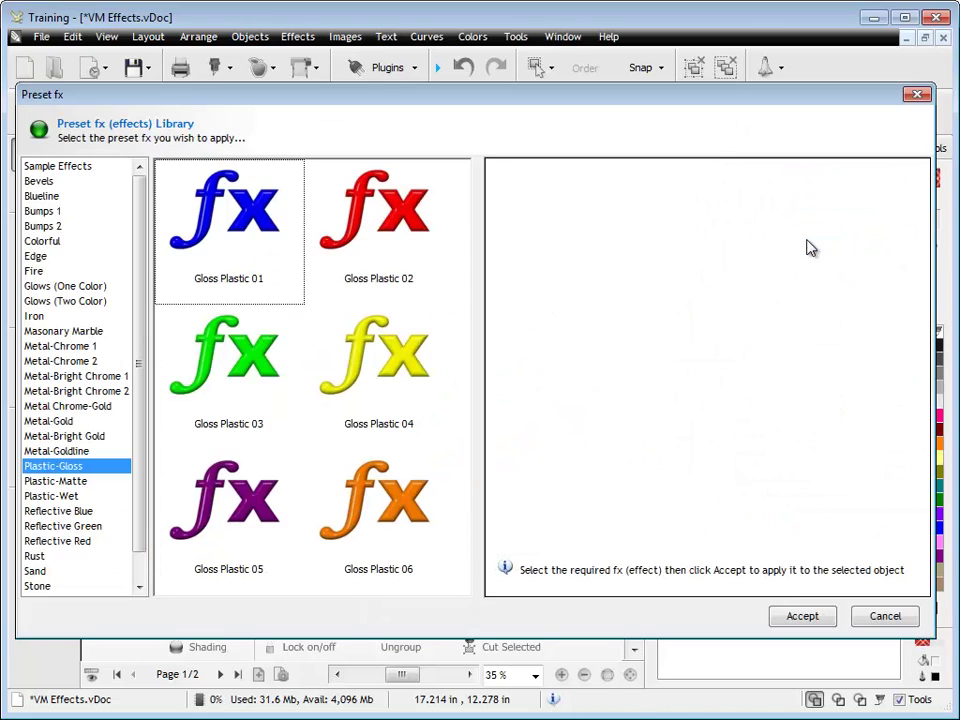
left_click(397, 205)
left_click(86, 181)
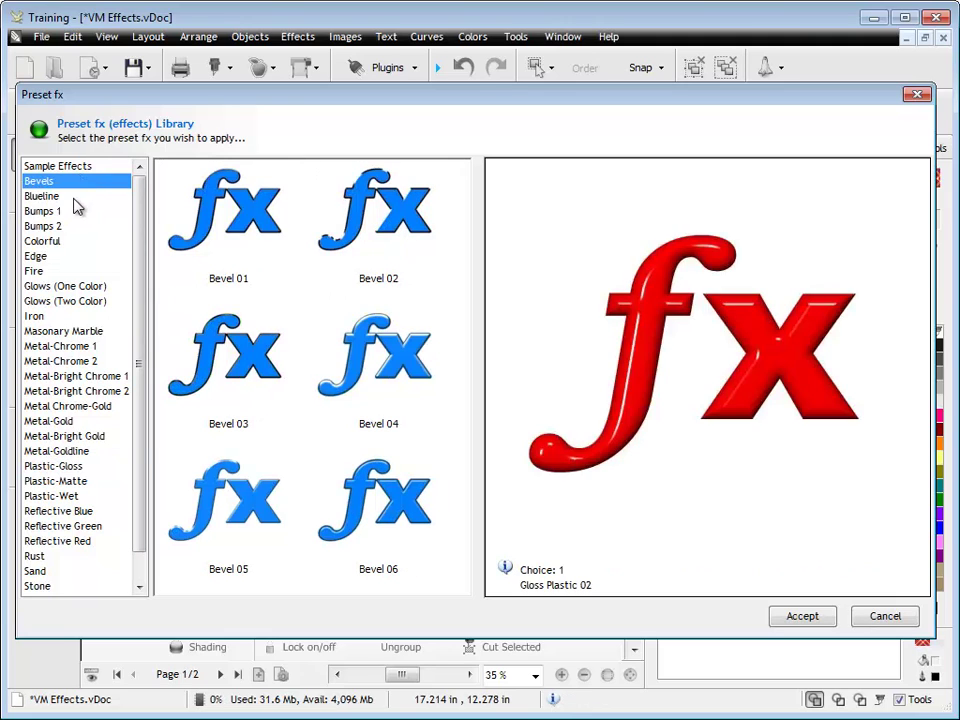
left_click(77, 212)
left_click(73, 257)
left_click(76, 317)
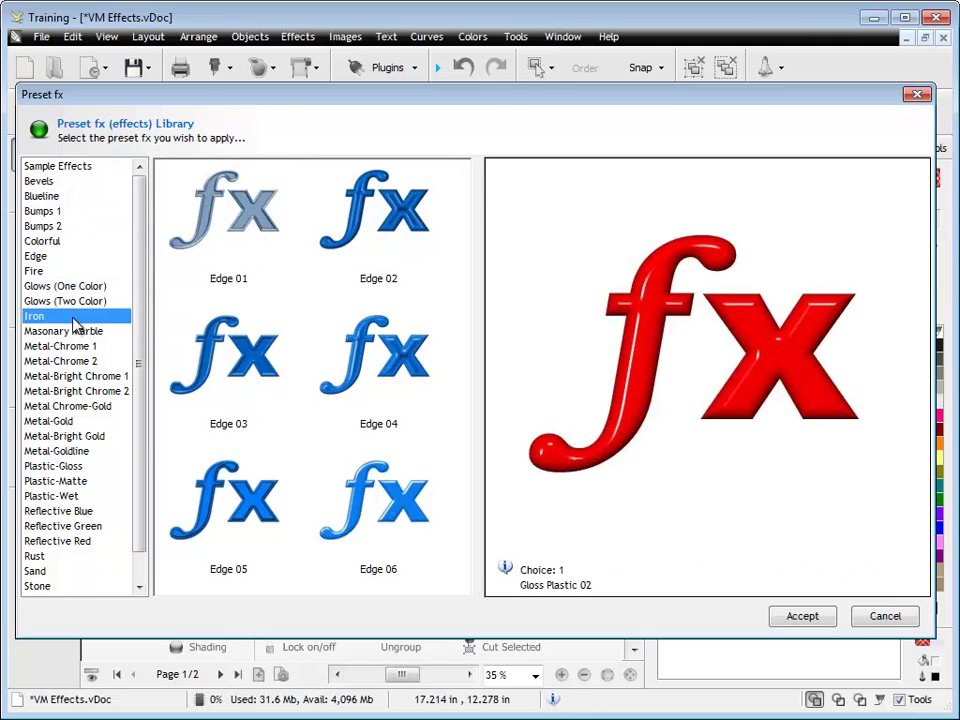
left_click(73, 362)
left_click(70, 407)
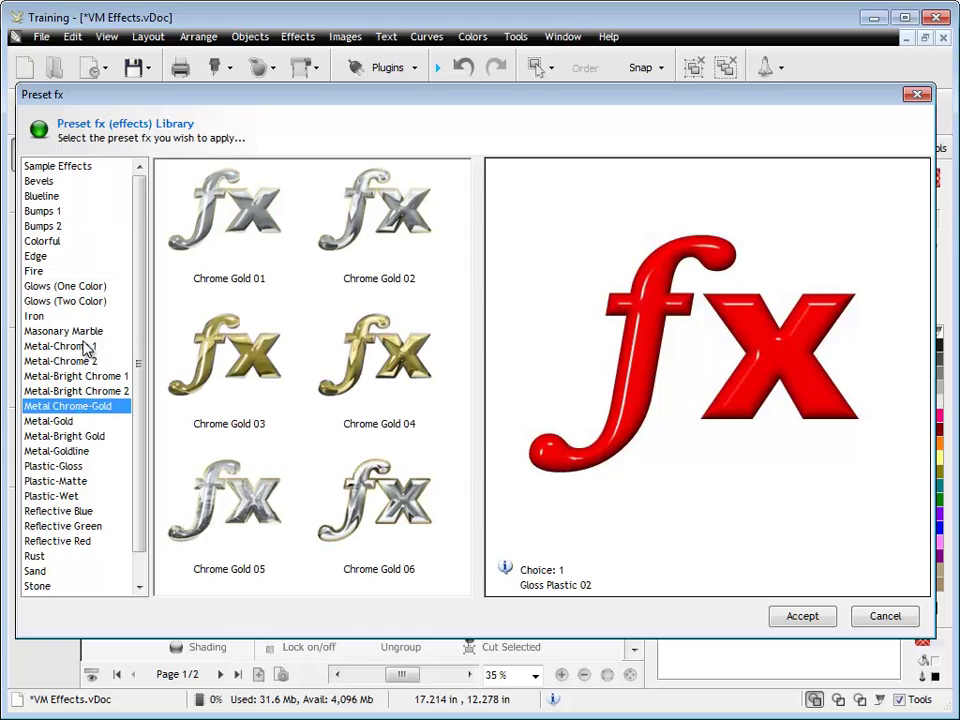
left_click(45, 316)
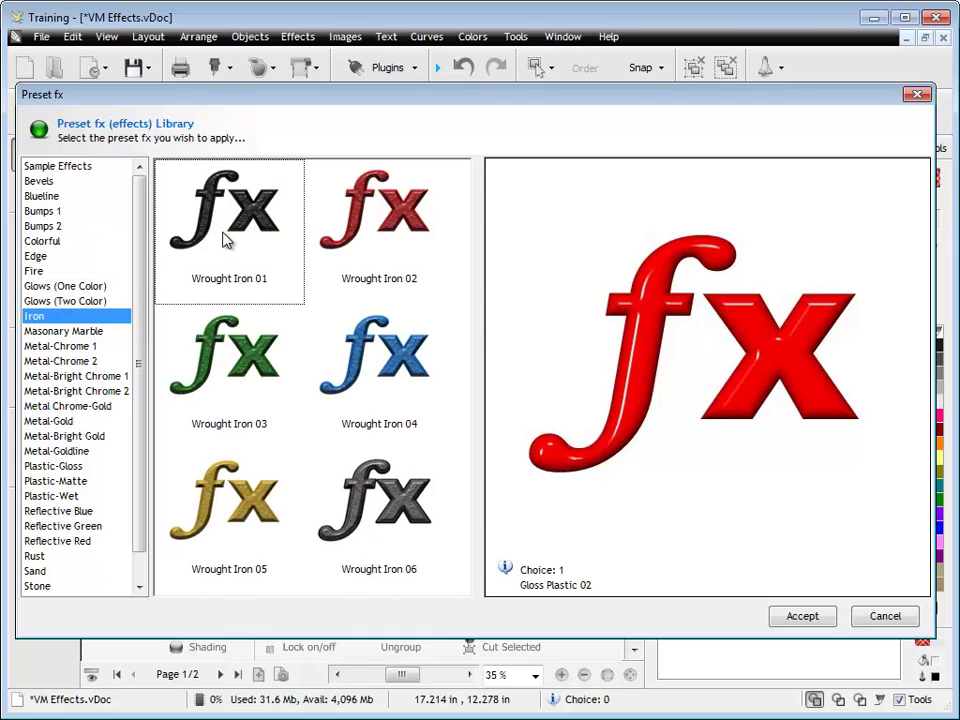
left_click(225, 238)
left_click(803, 616)
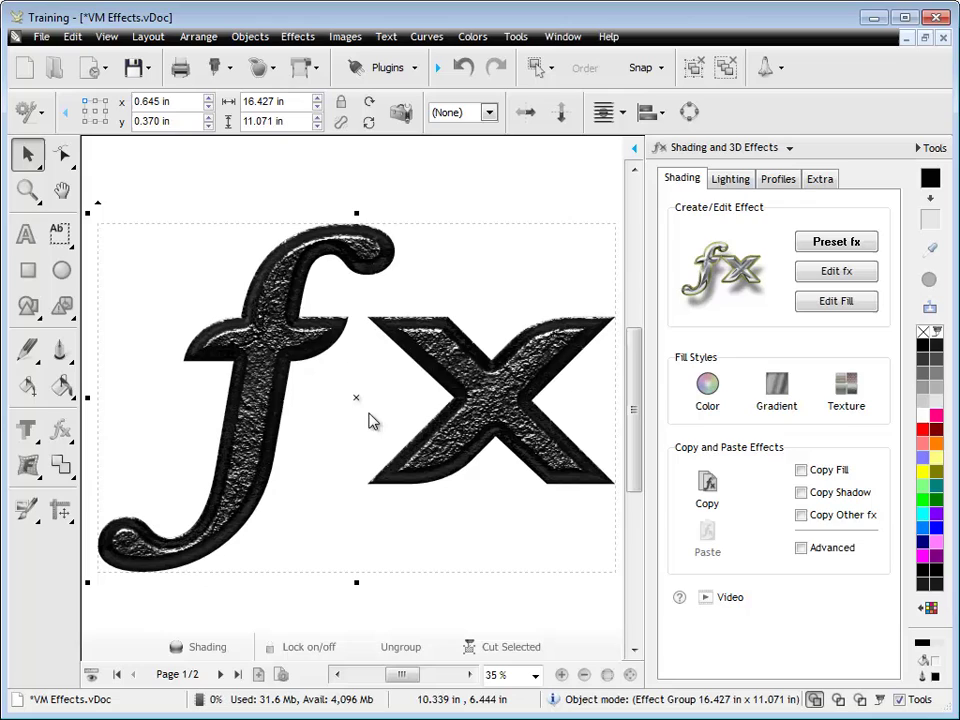
- Check the Extra tab's bump map (Texture 1013 at 60%), then view the Lighting settings
left_click(822, 182)
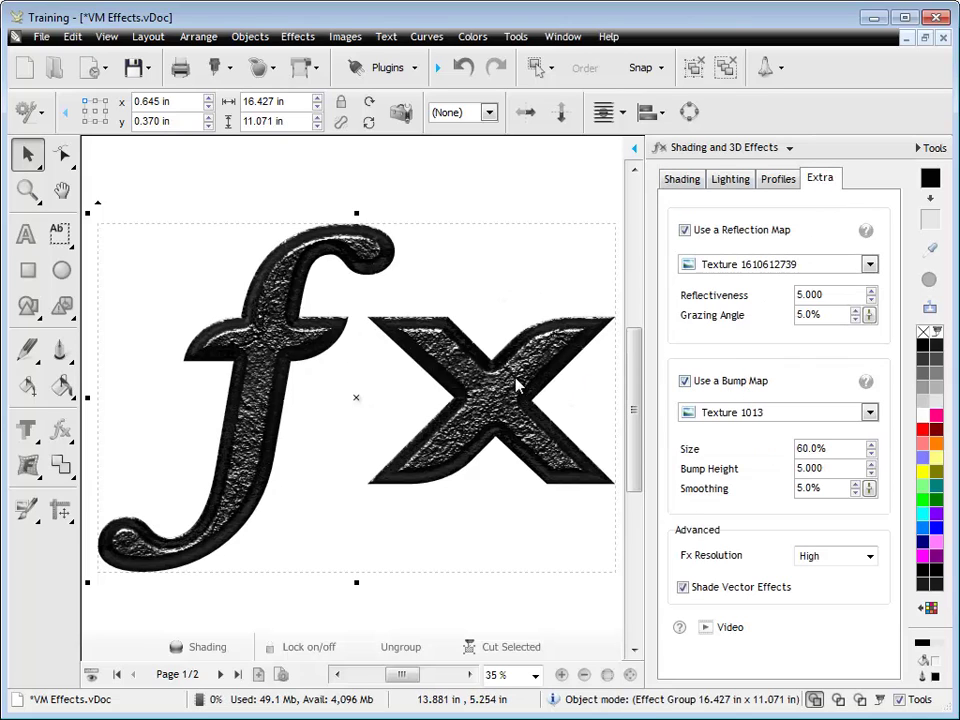
left_click(733, 180)
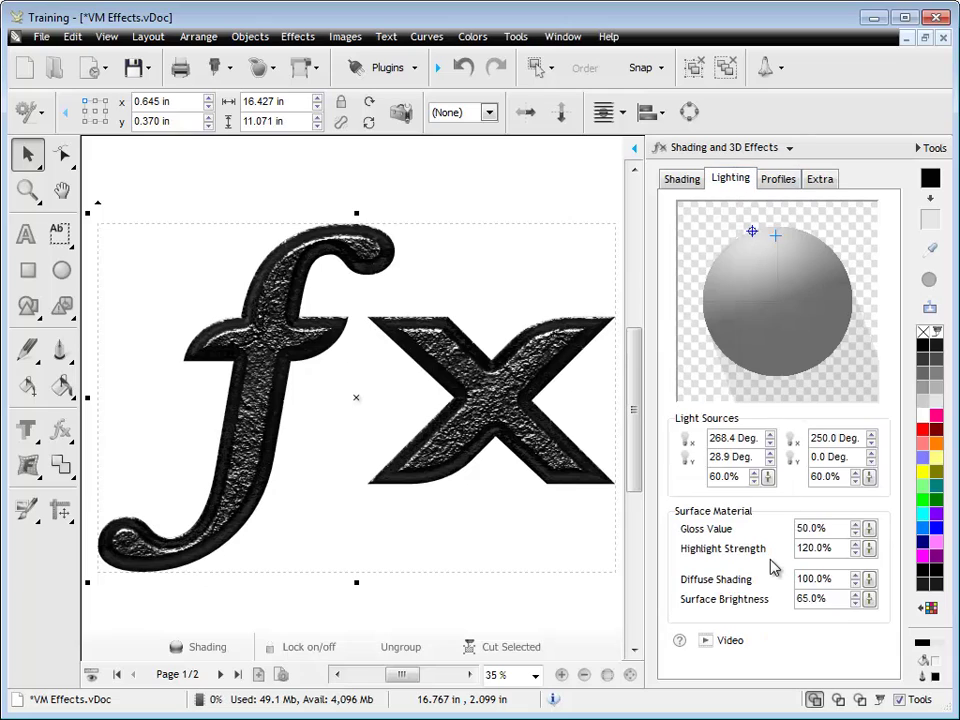